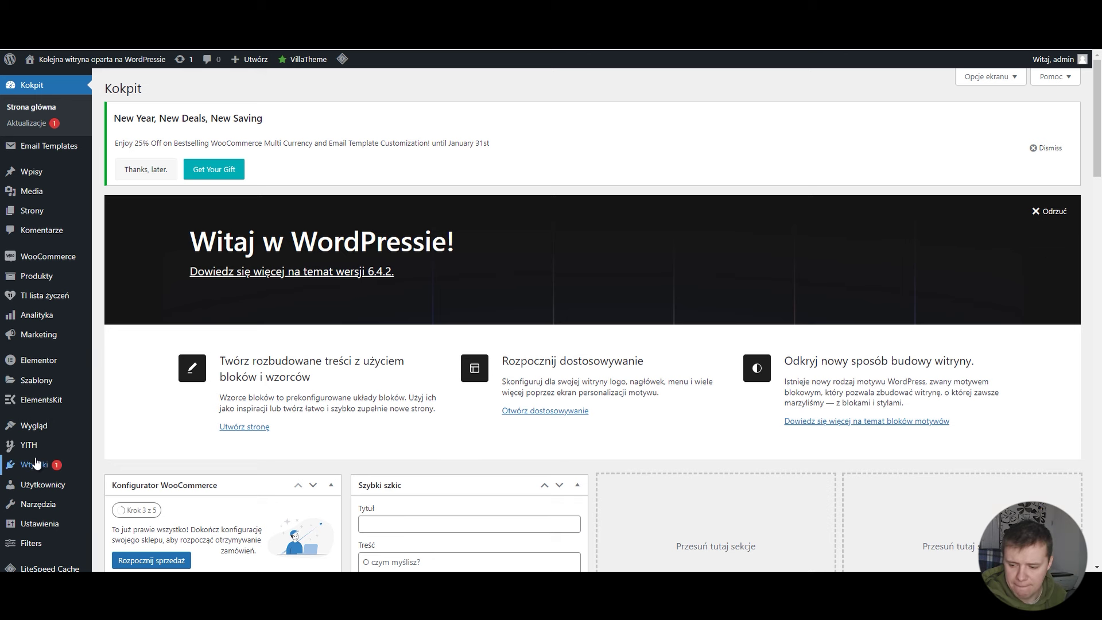
Step: Go to the Dodaj wtyczkę (Add Plugins) page under Wtyczki in the admin sidebar
mouse_move(35, 464)
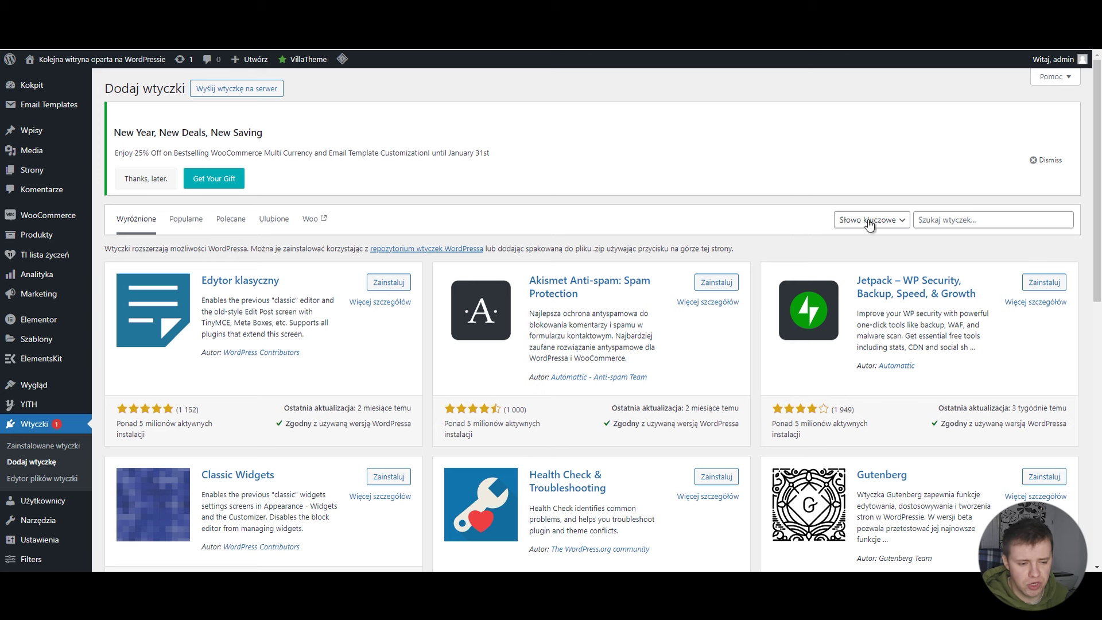
Step: Search the plugin directory for 'cart' and find the active Cart Abandonment Recovery plugin
left_click(954, 220)
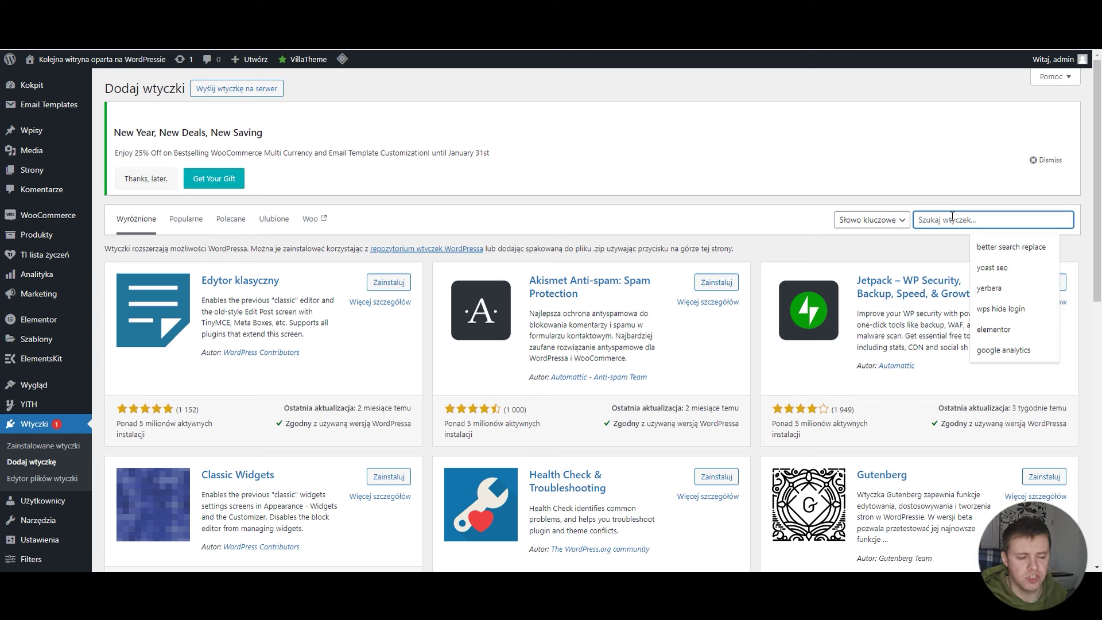
type("cart")
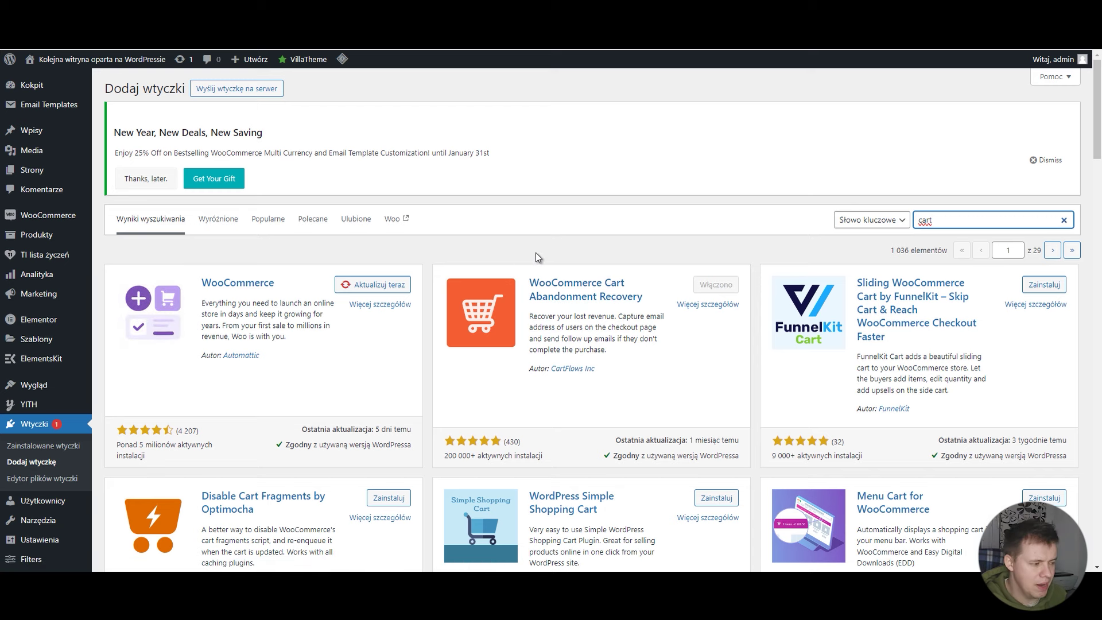
left_click(467, 253)
scroll(467, 256, "down", 1)
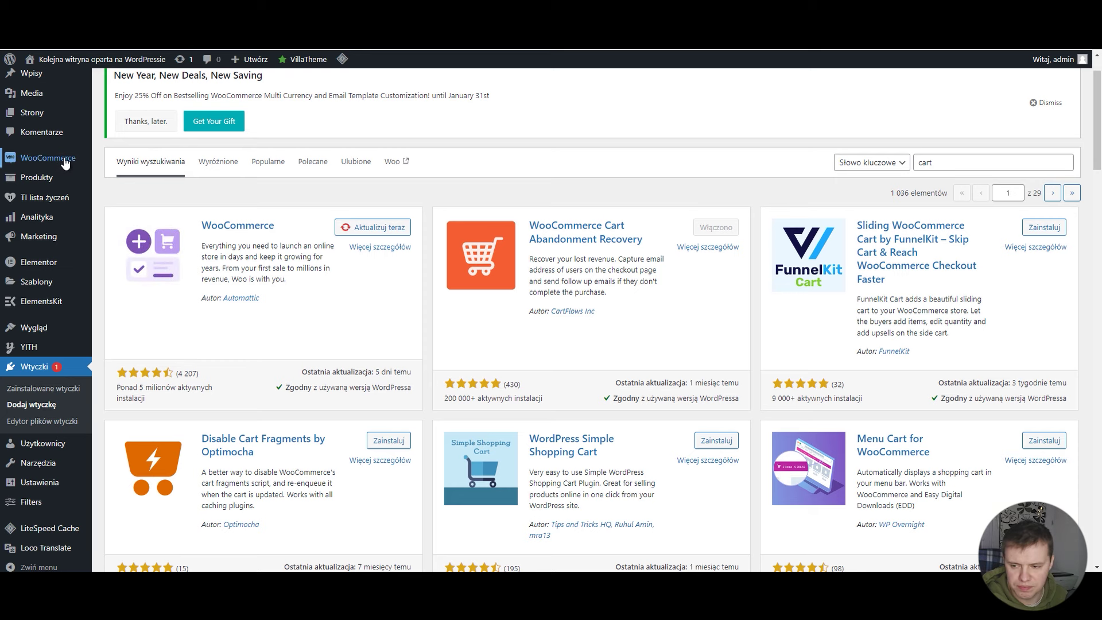
mouse_move(66, 163)
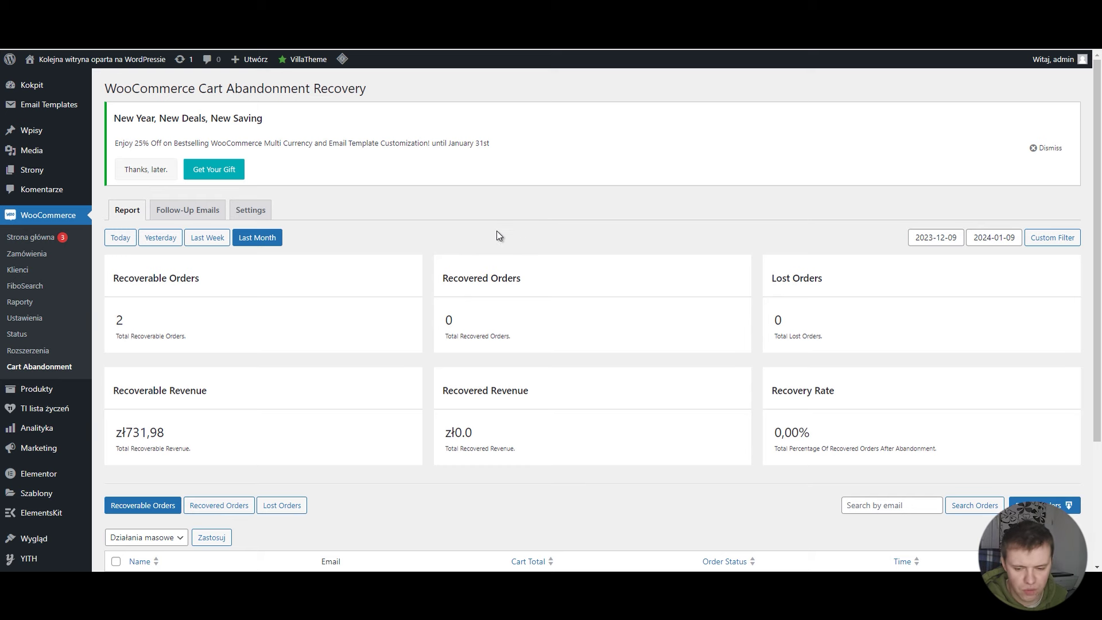
Step: Scroll through the Cart Abandonment report's stats and its two 365.99 abandoned orders
scroll(497, 235, "down", 1)
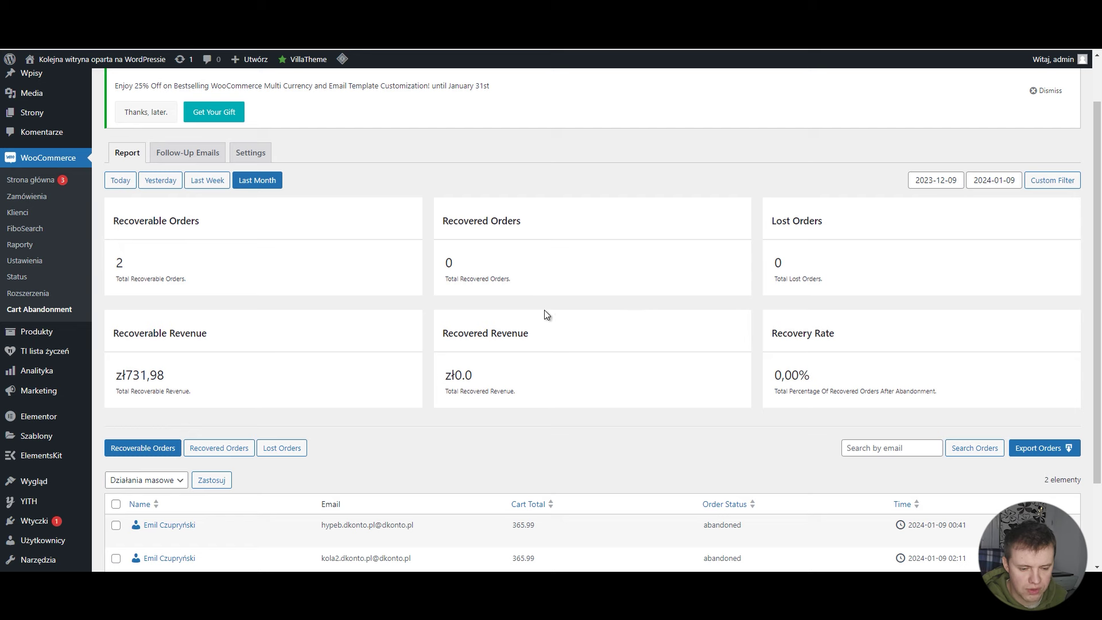
scroll(547, 314, "down", 1)
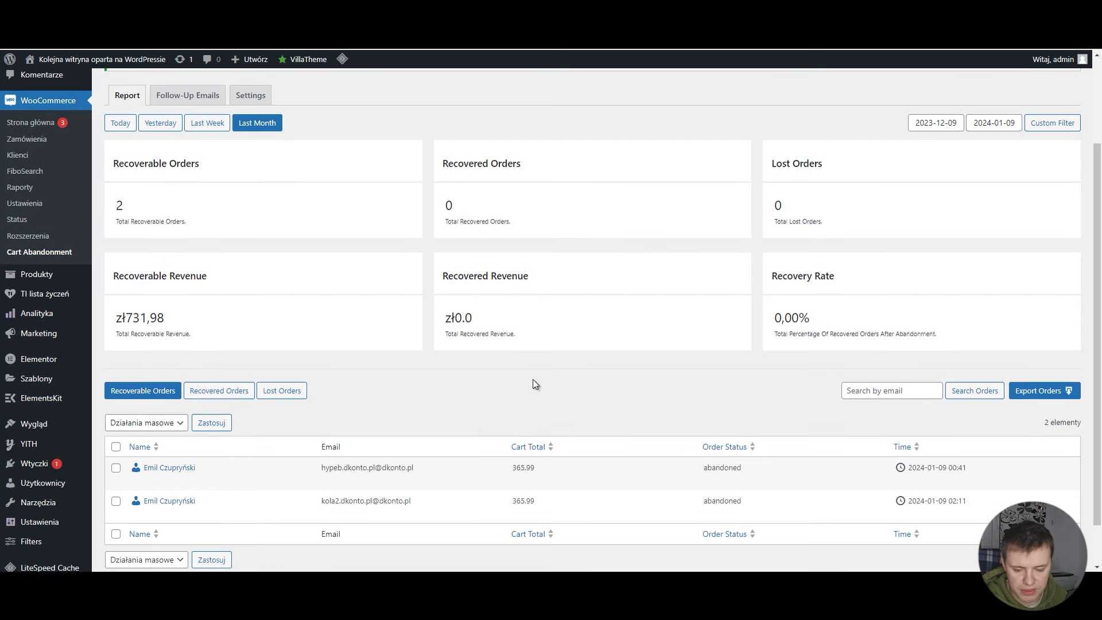
scroll(367, 399, "down", 1)
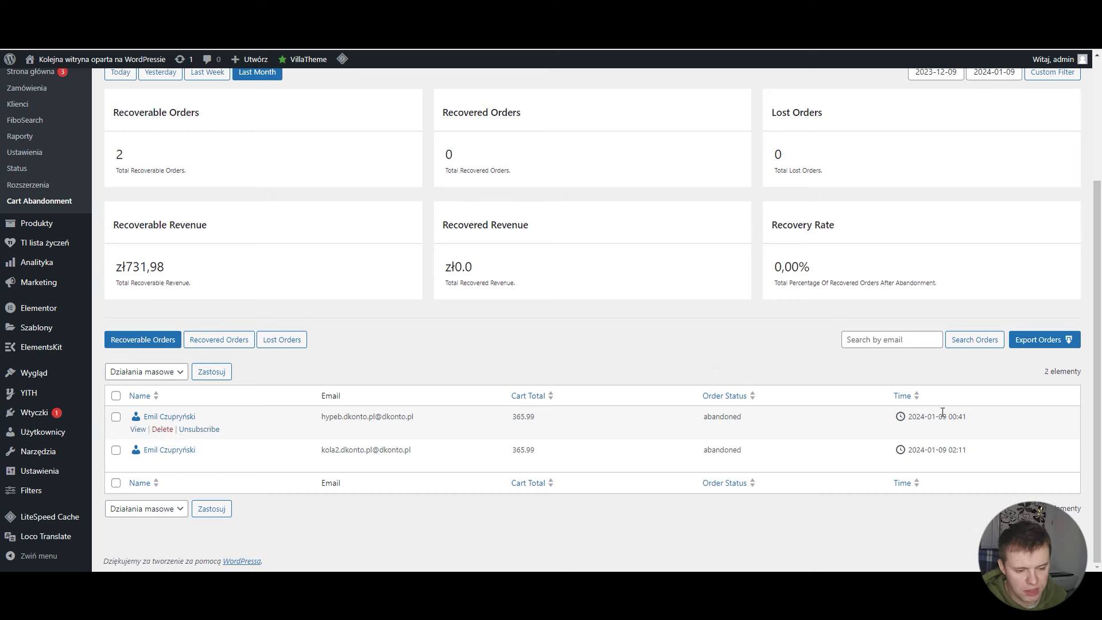
scroll(739, 374, "up", 3)
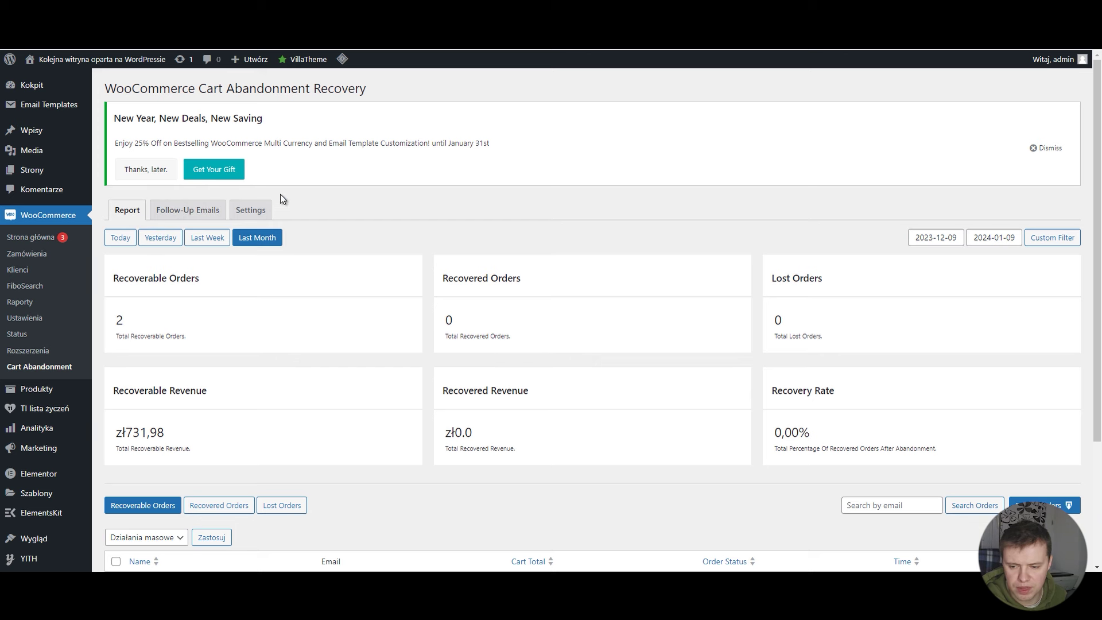
Step: In the Settings tab, change the cart abandoned cut-off time from 20 to 5 minutes
left_click(252, 215)
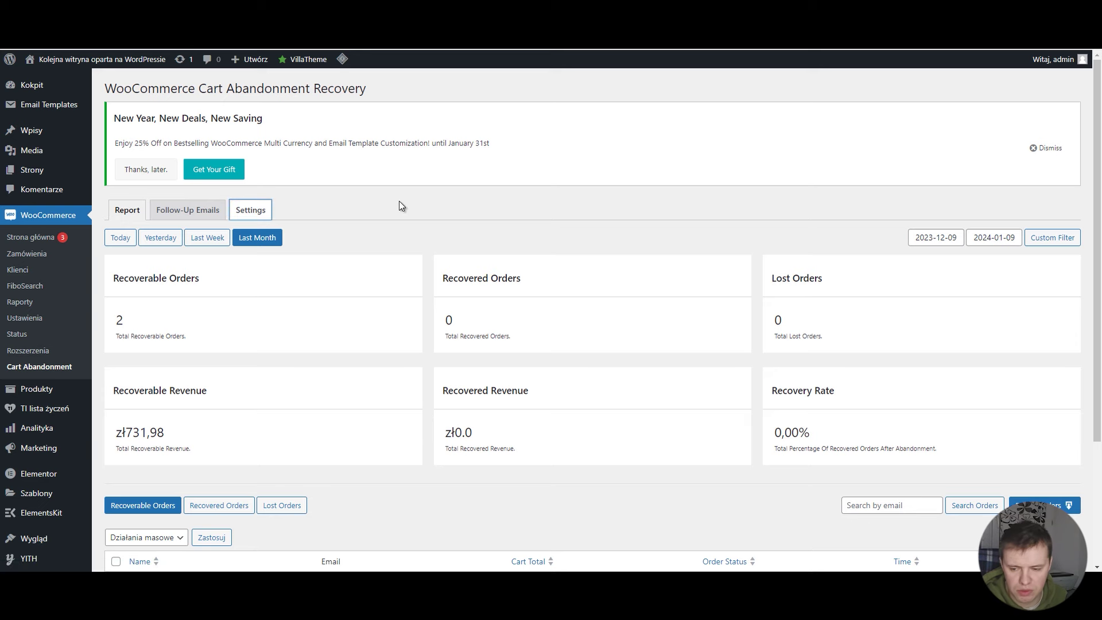
scroll(409, 210, "down", 1)
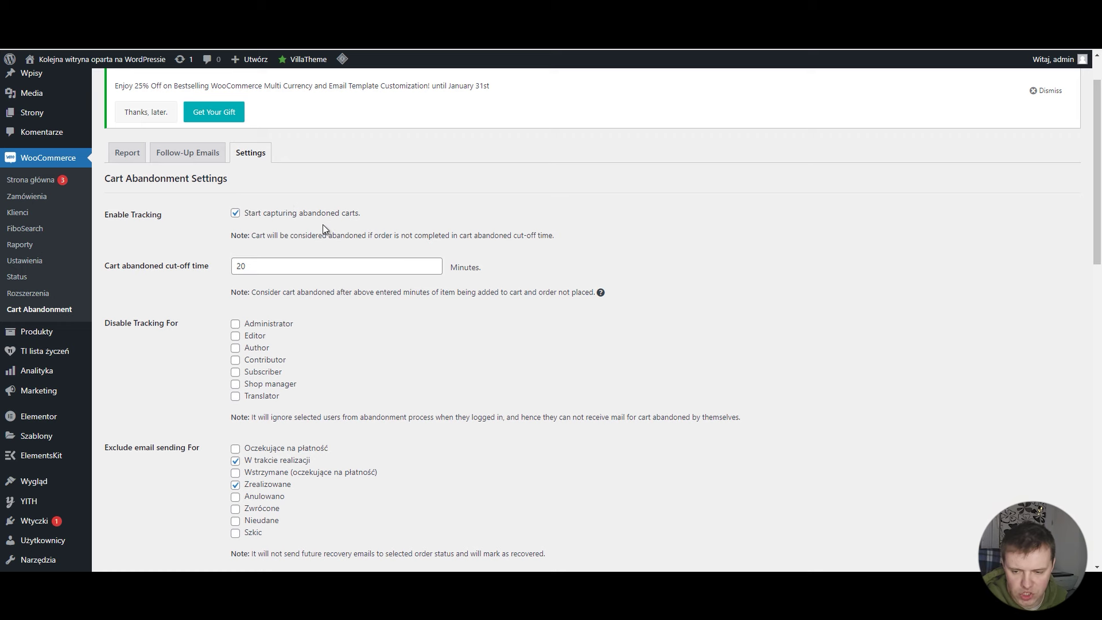
scroll(674, 231, "down", 2)
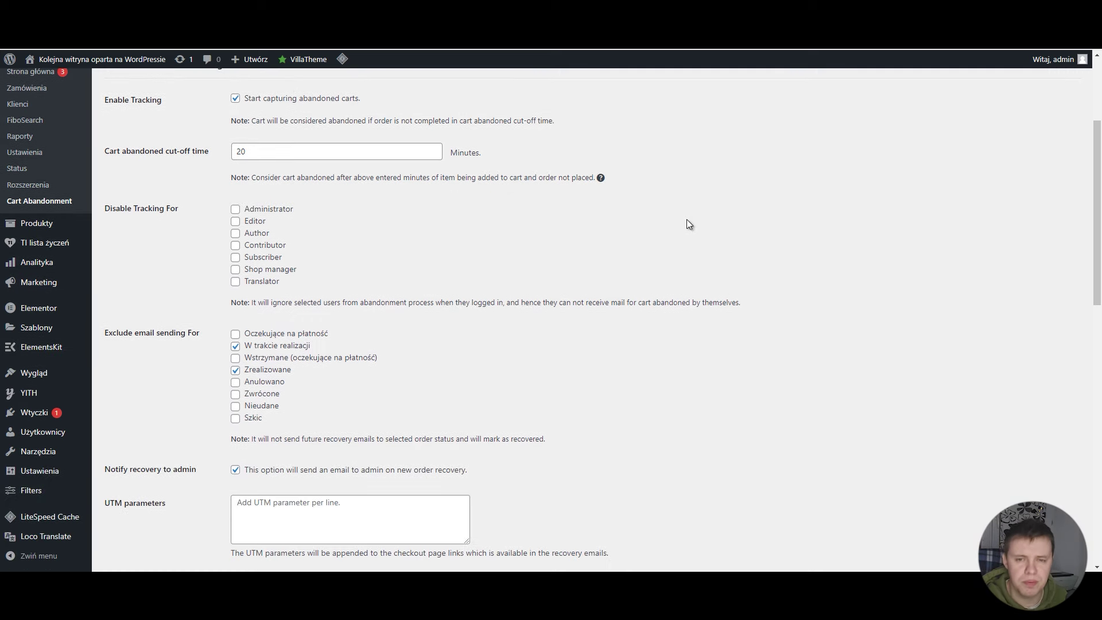
scroll(612, 215, "up", 1)
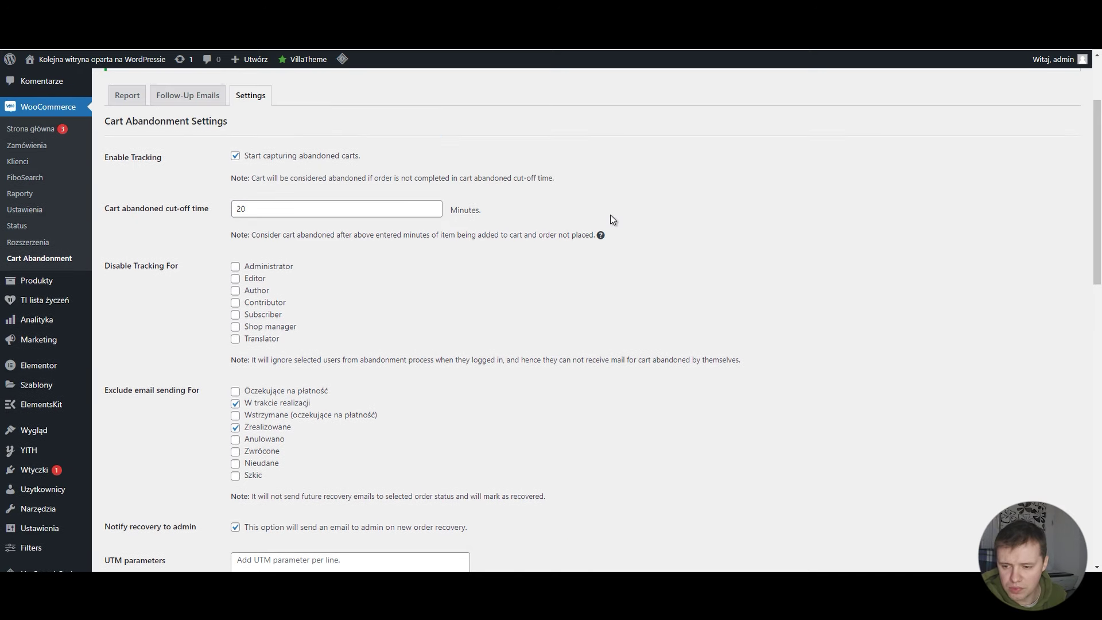
left_click_drag(296, 207, 217, 211)
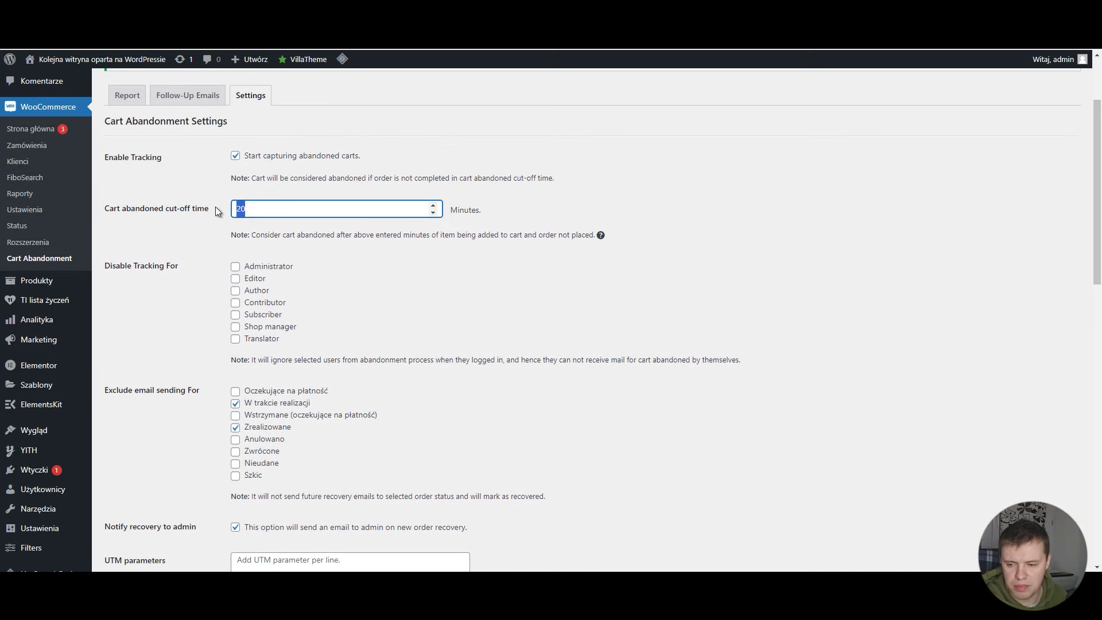
left_click(629, 206)
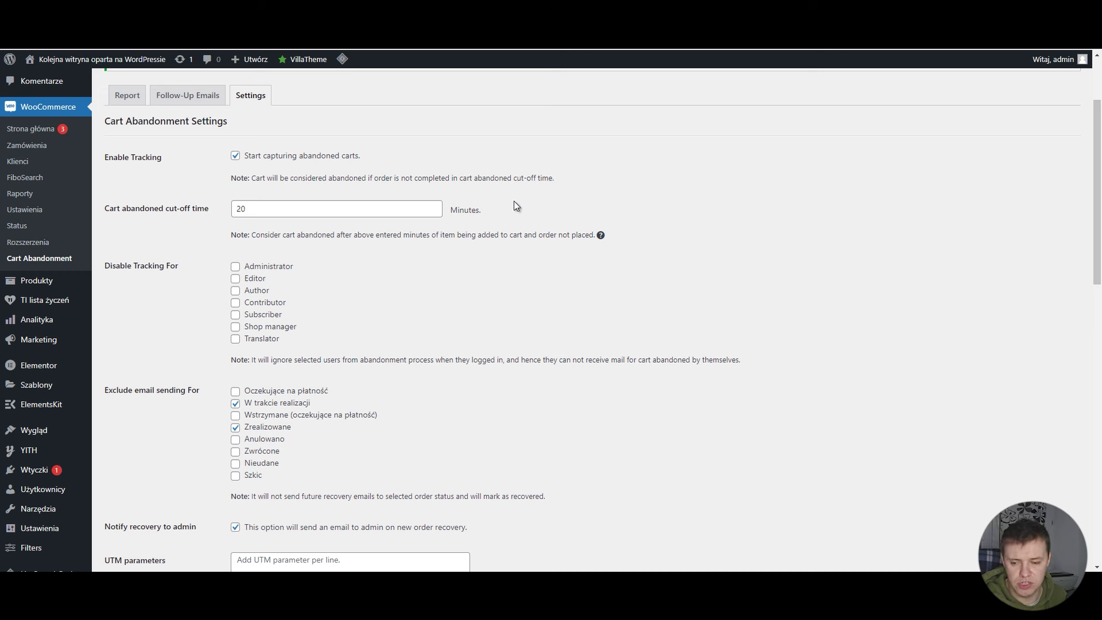
left_click_drag(281, 210, 217, 209)
type("5")
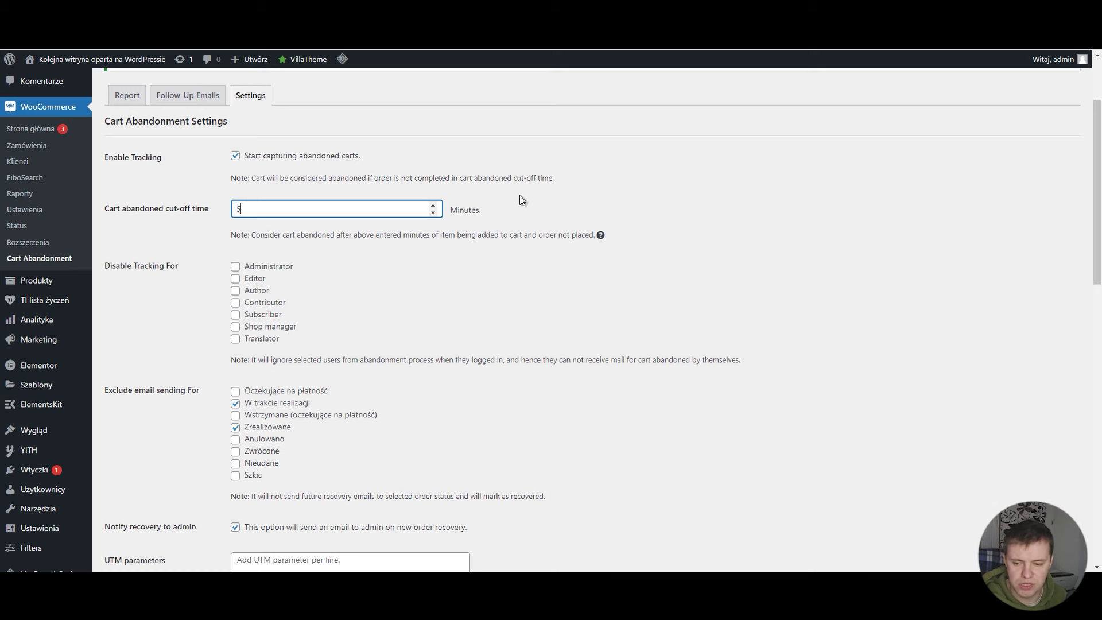
left_click(514, 192)
Step: Disable cart tracking for the Administrator role
scroll(475, 196, "down", 2)
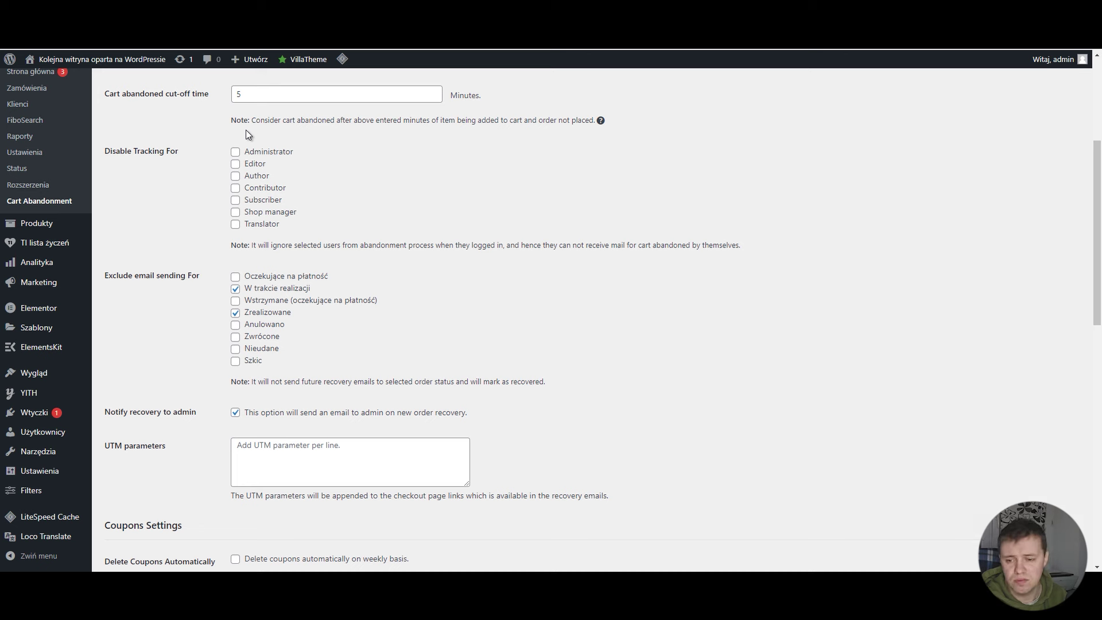
left_click(235, 151)
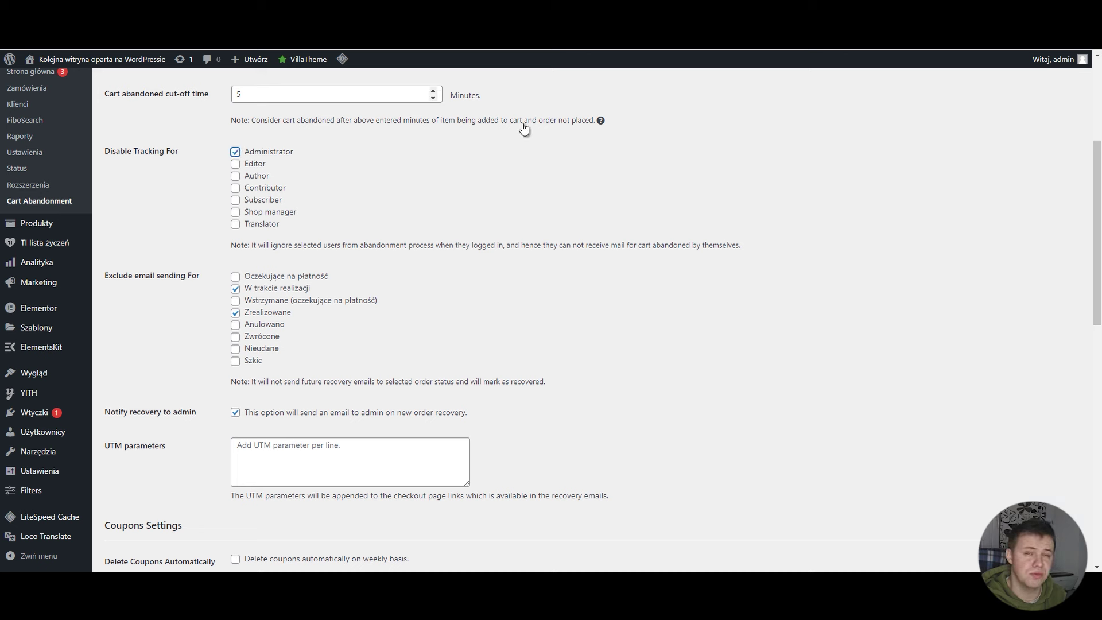
key("shift+Tab")
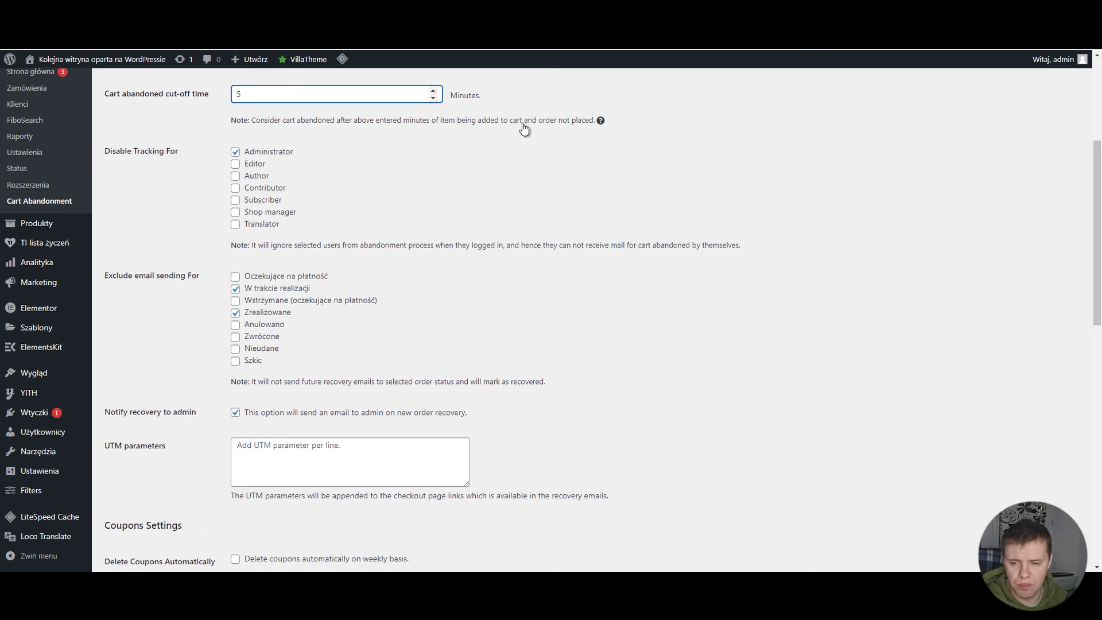
scroll(497, 153, "down", 1)
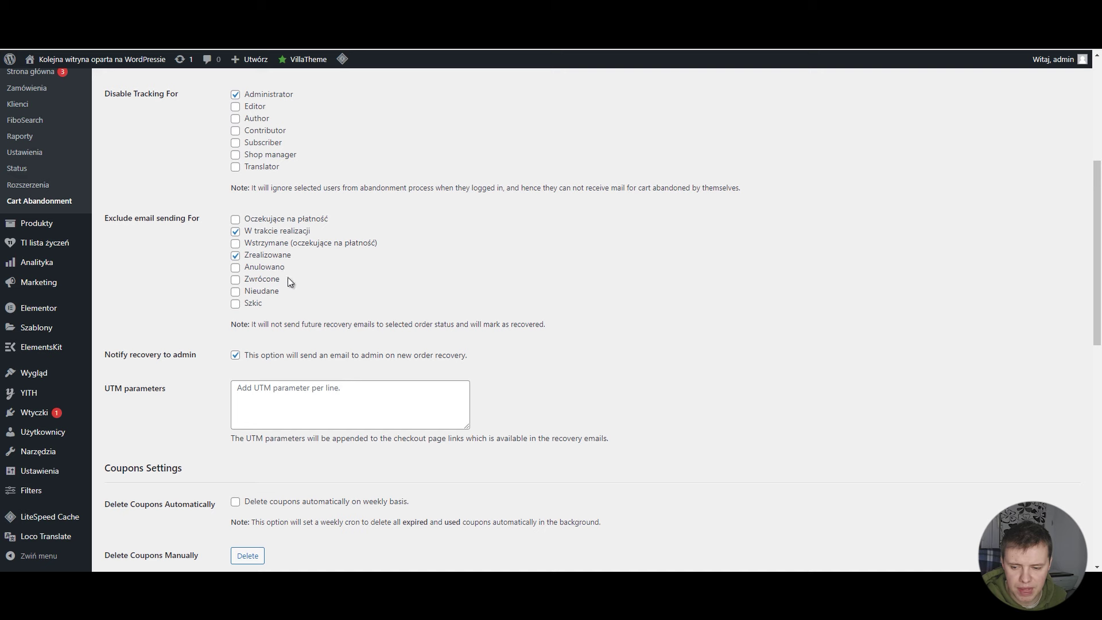
Step: Scroll down the Cart Abandonment settings to the GDPR Settings section
scroll(384, 278, "down", 7)
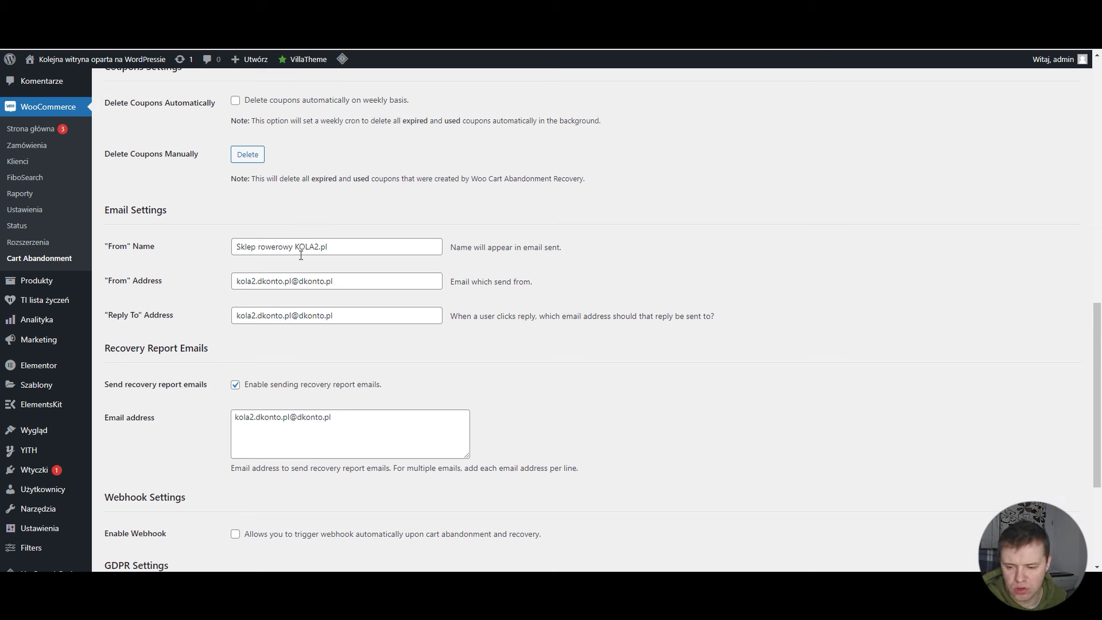
scroll(462, 274, "down", 1)
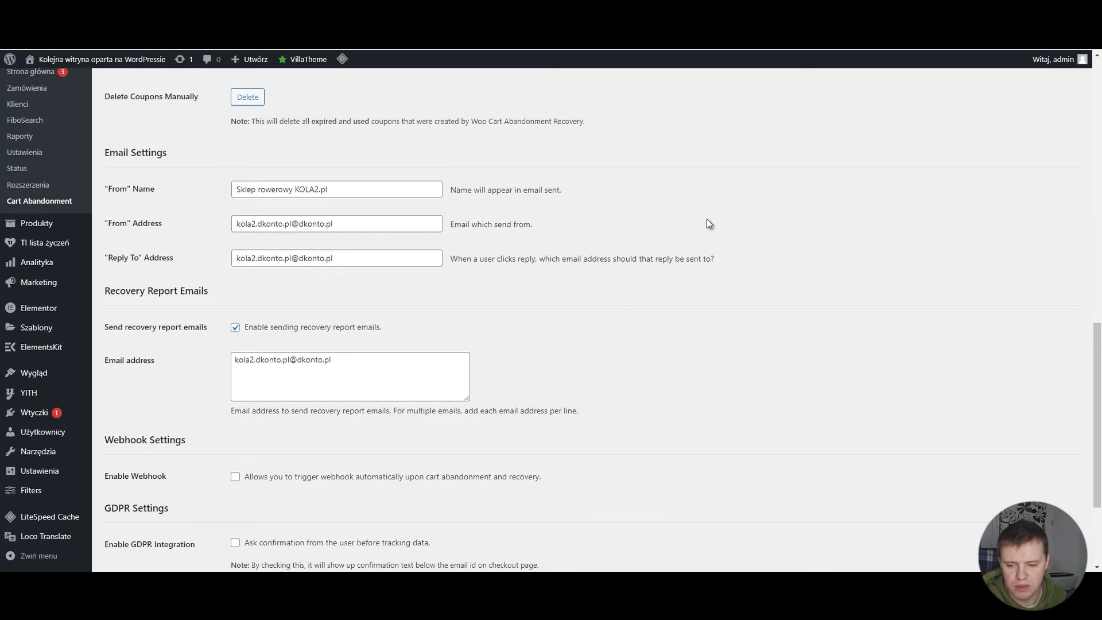
scroll(395, 229, "down", 2)
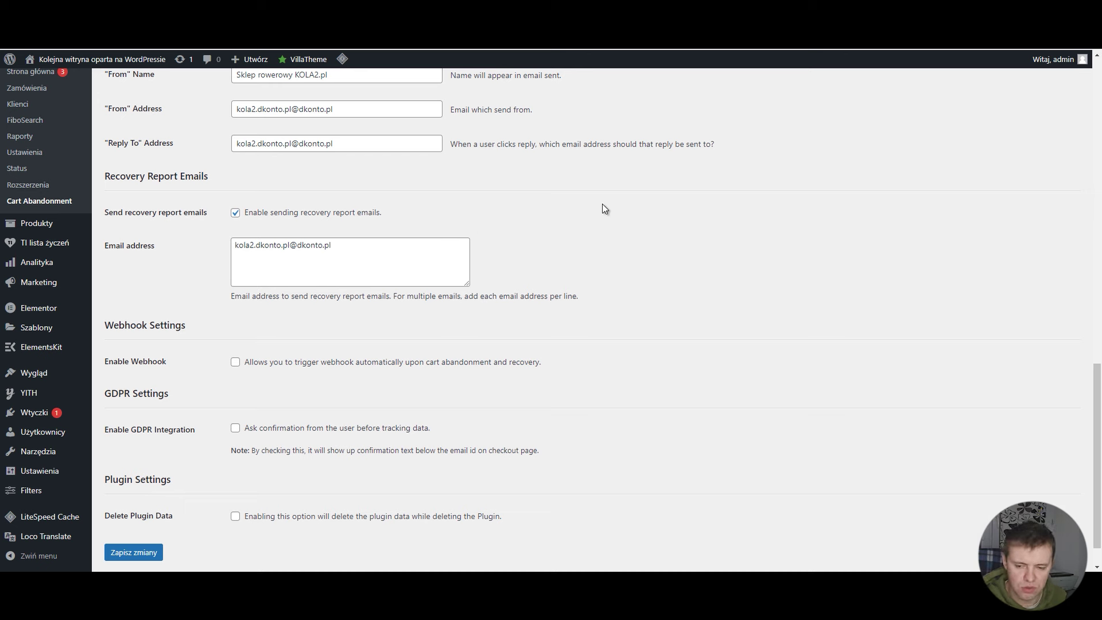
scroll(600, 206, "down", 1)
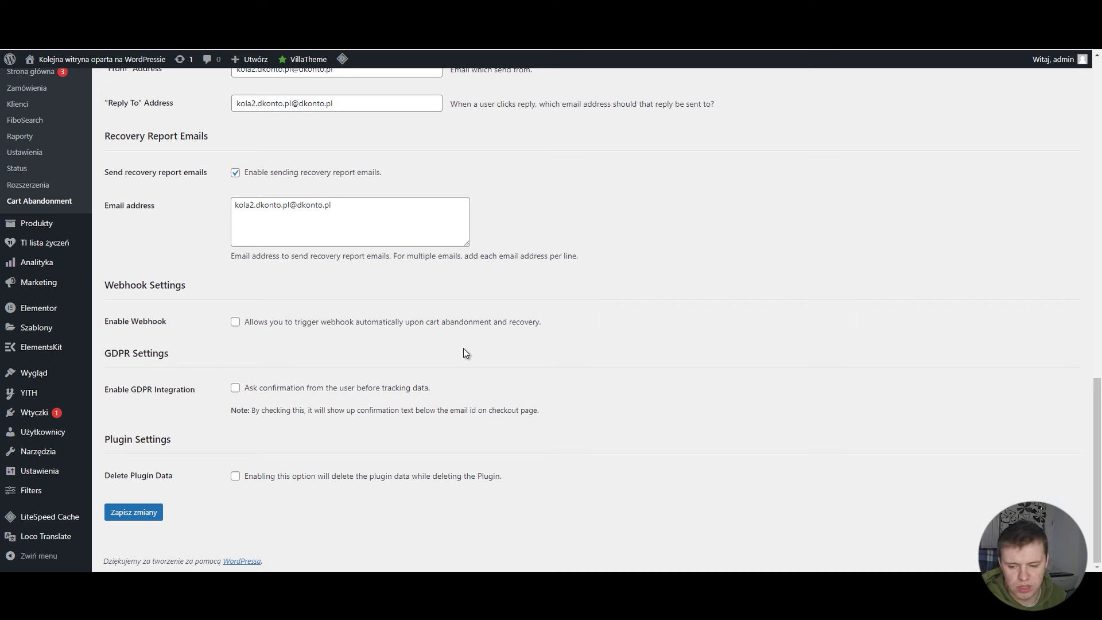
Step: Enable GDPR integration and review the default GDPR consent message
left_click(235, 388)
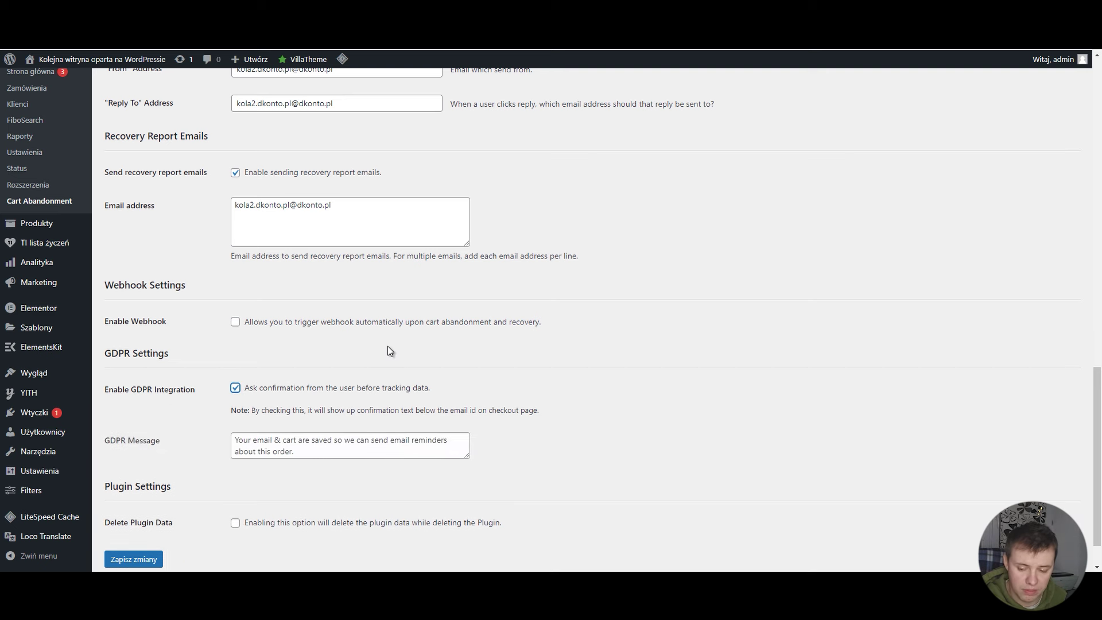
scroll(365, 361, "down", 1)
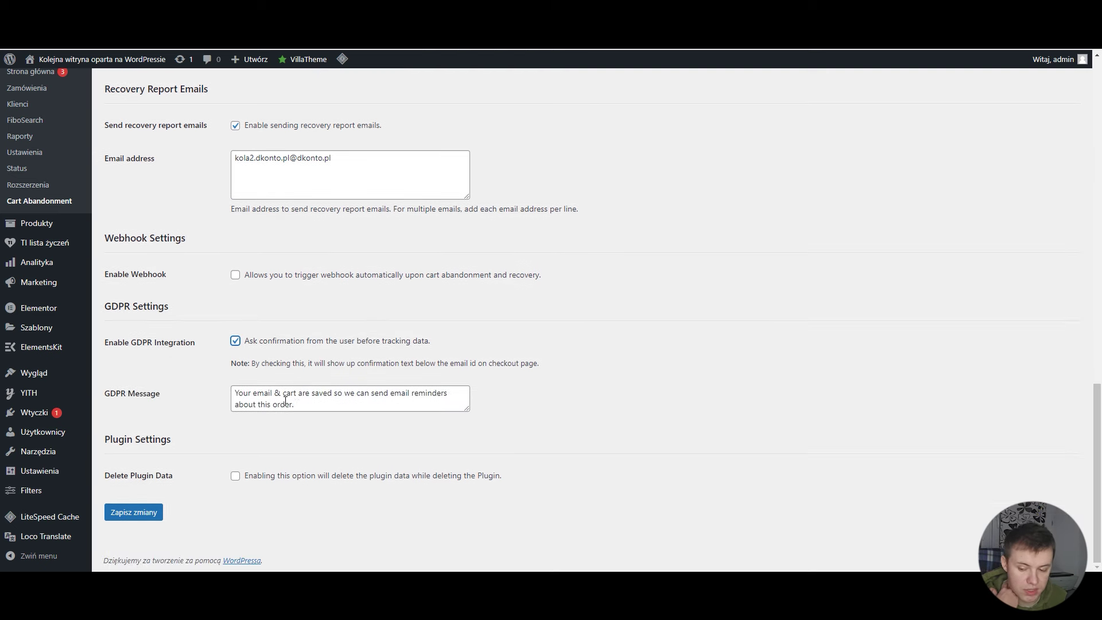
left_click(297, 404)
key("ctrl+a")
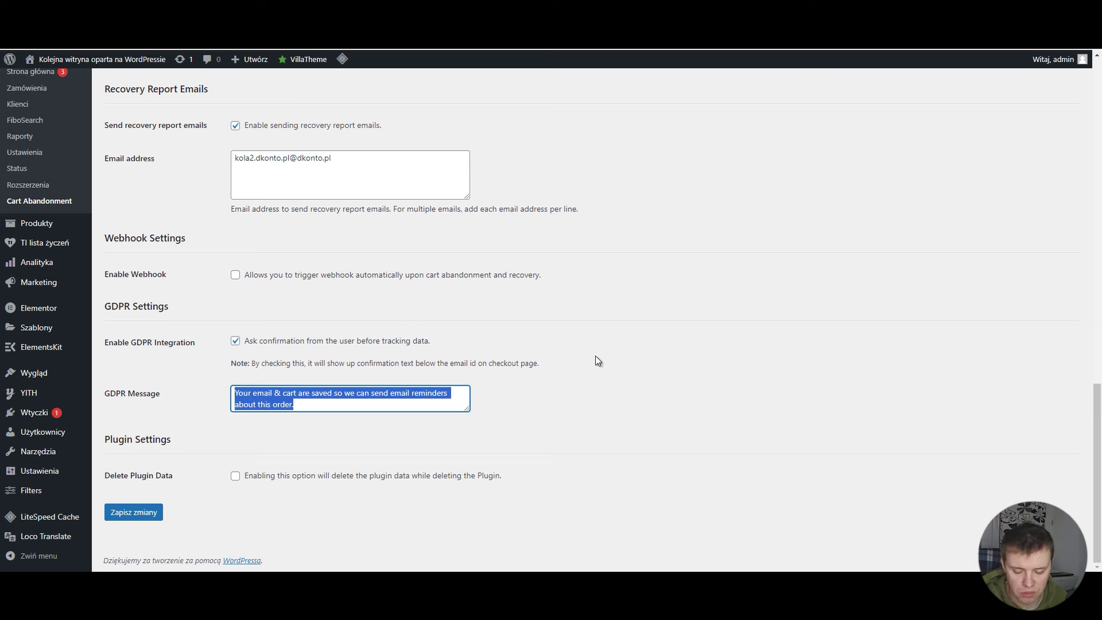
left_click(595, 355)
scroll(317, 443, "up", 7)
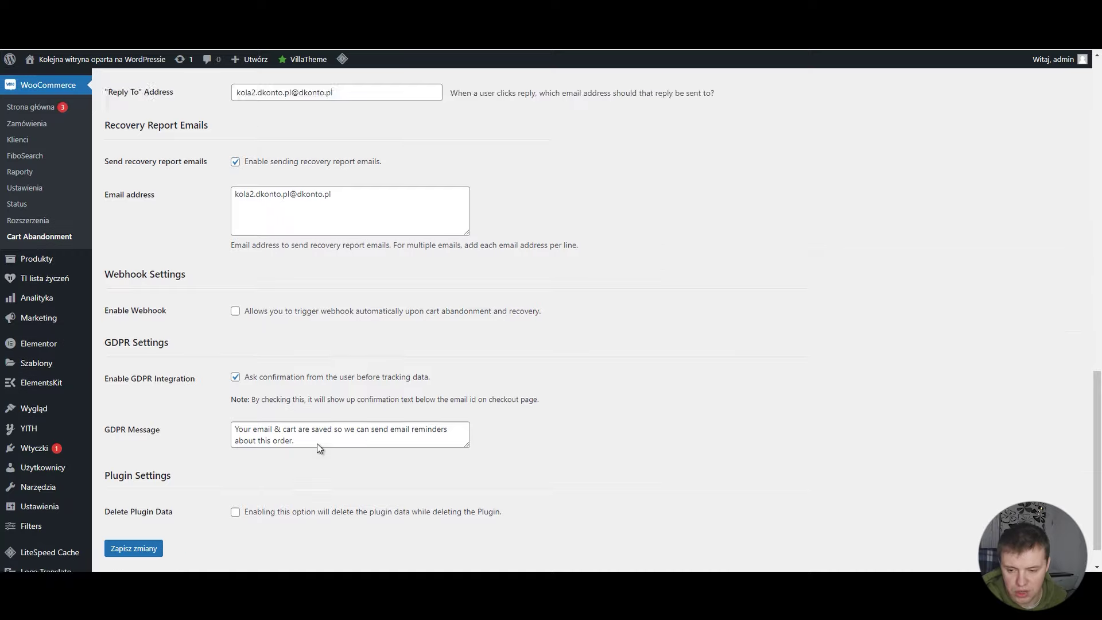
scroll(318, 443, "down", 7)
Step: Save the settings, then replace the rejected 5-minute cut-off time with 20
left_click(142, 505)
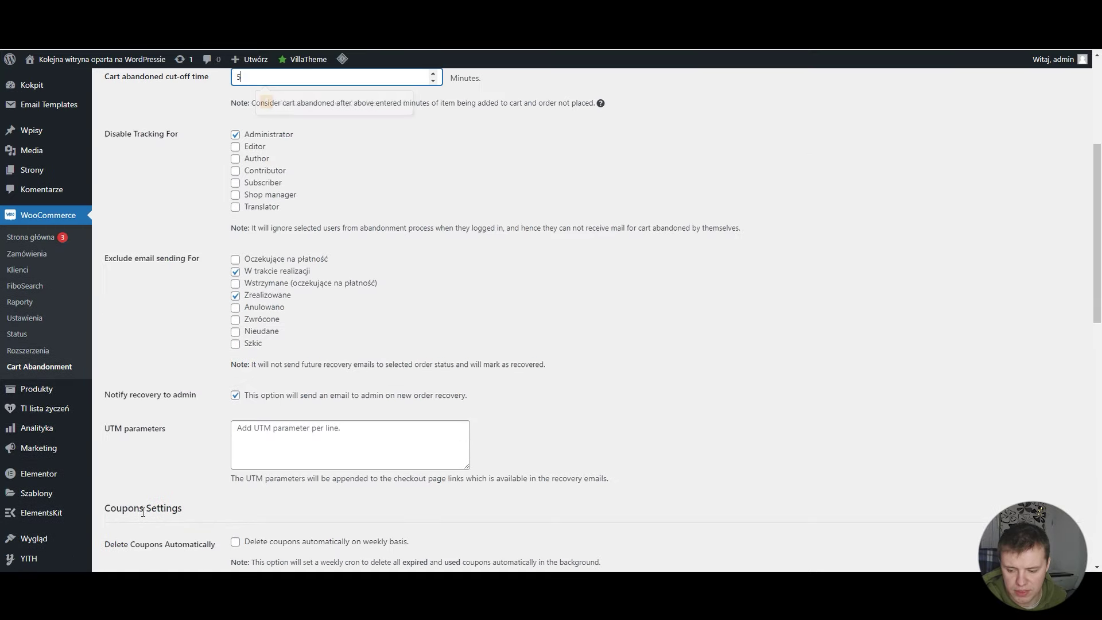
scroll(480, 422, "up", 3)
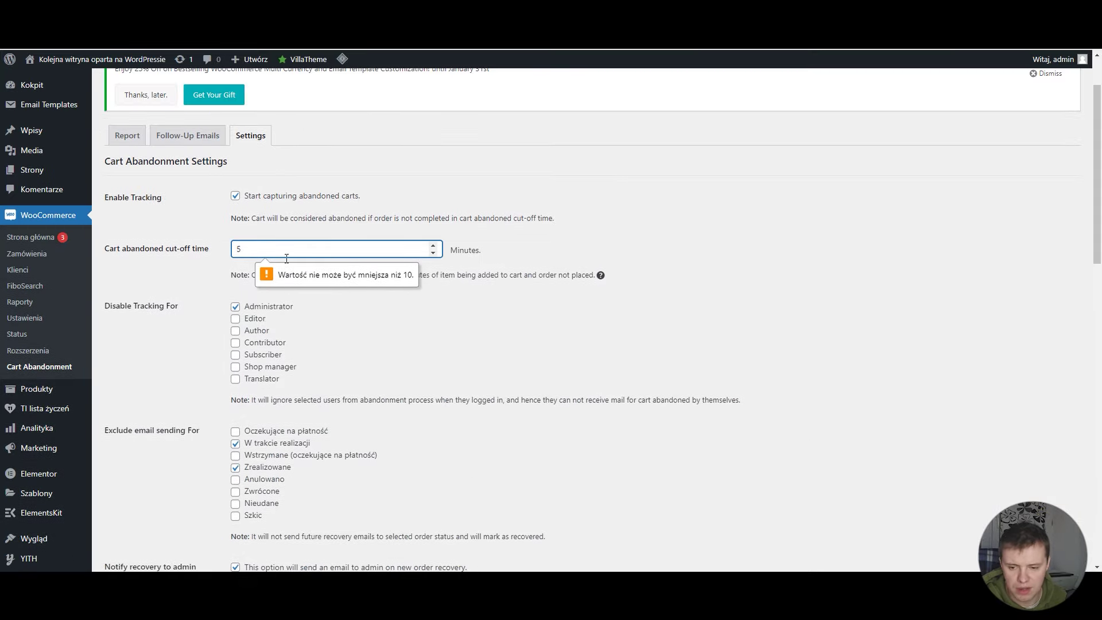
double_click(232, 250)
type("20")
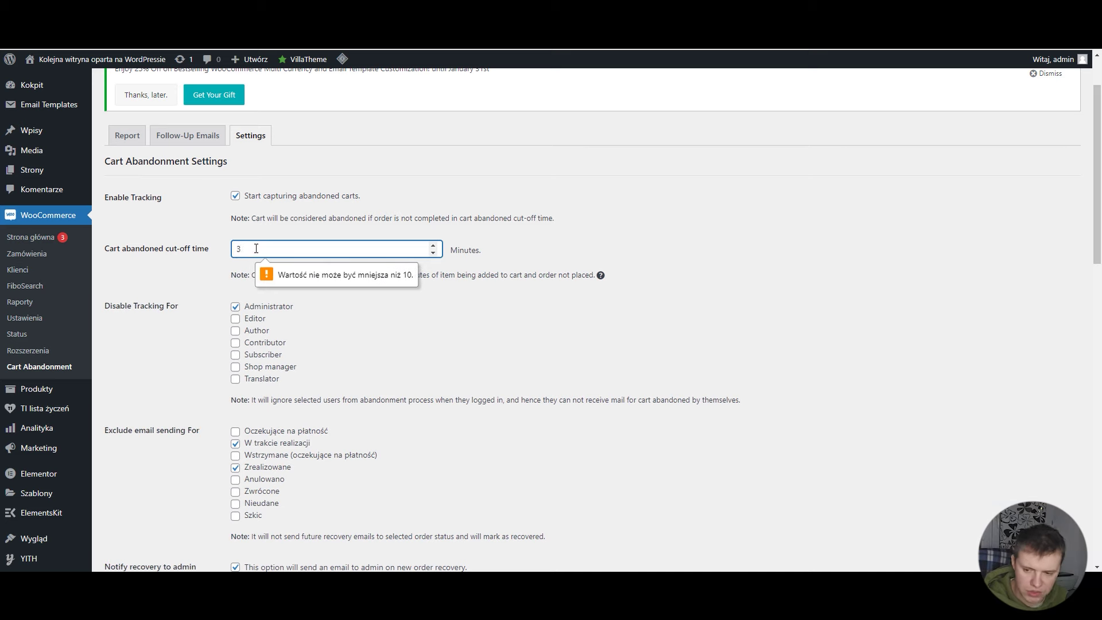
scroll(371, 297, "down", 10)
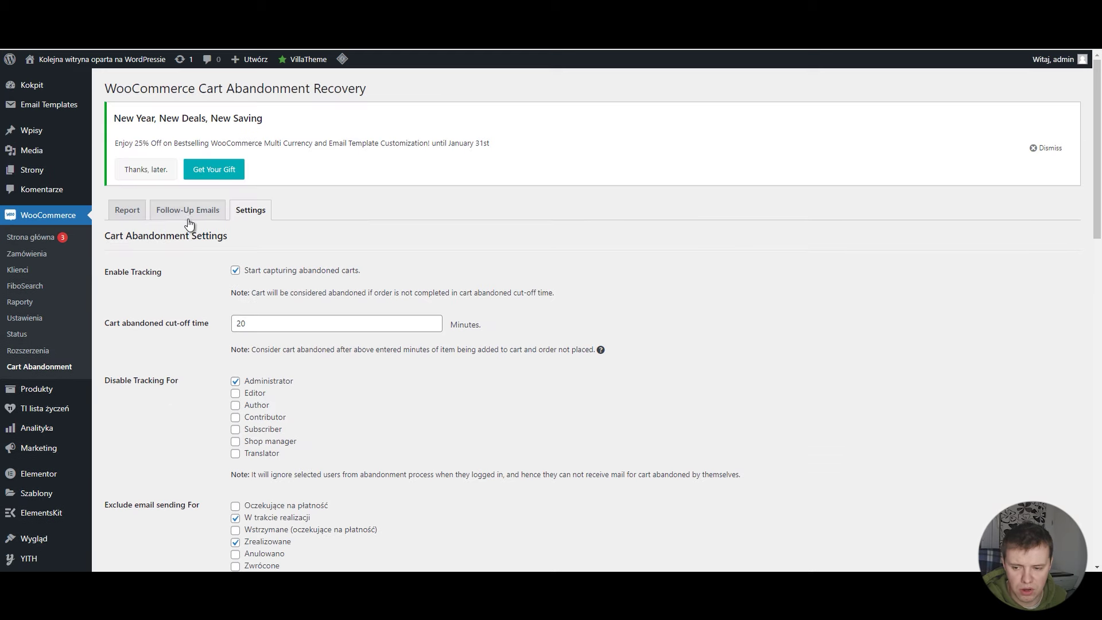
Step: View the Follow-Up Emails list of three templates, with 'Pierwszy mail po 20 minutach' active
left_click(188, 218)
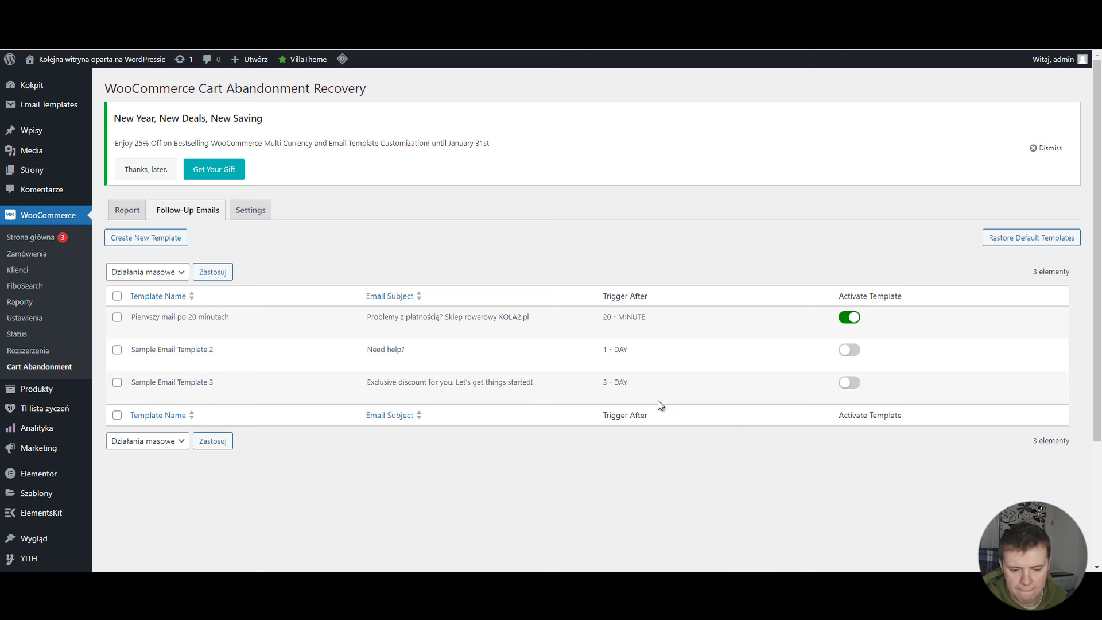
left_click_drag(652, 297, 610, 307)
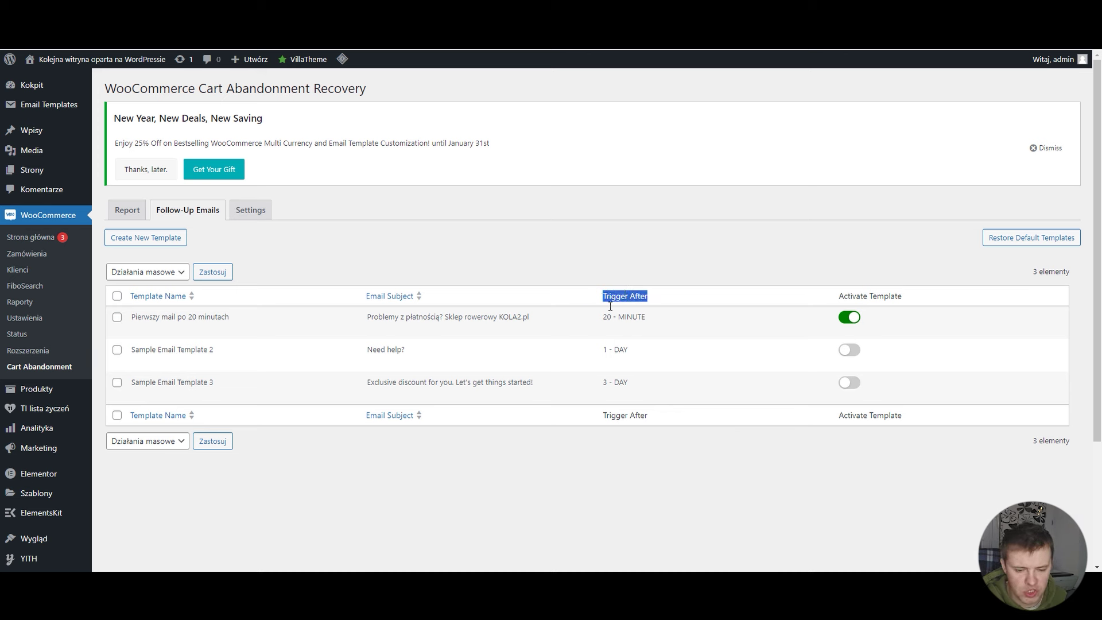
mouse_move(634, 353)
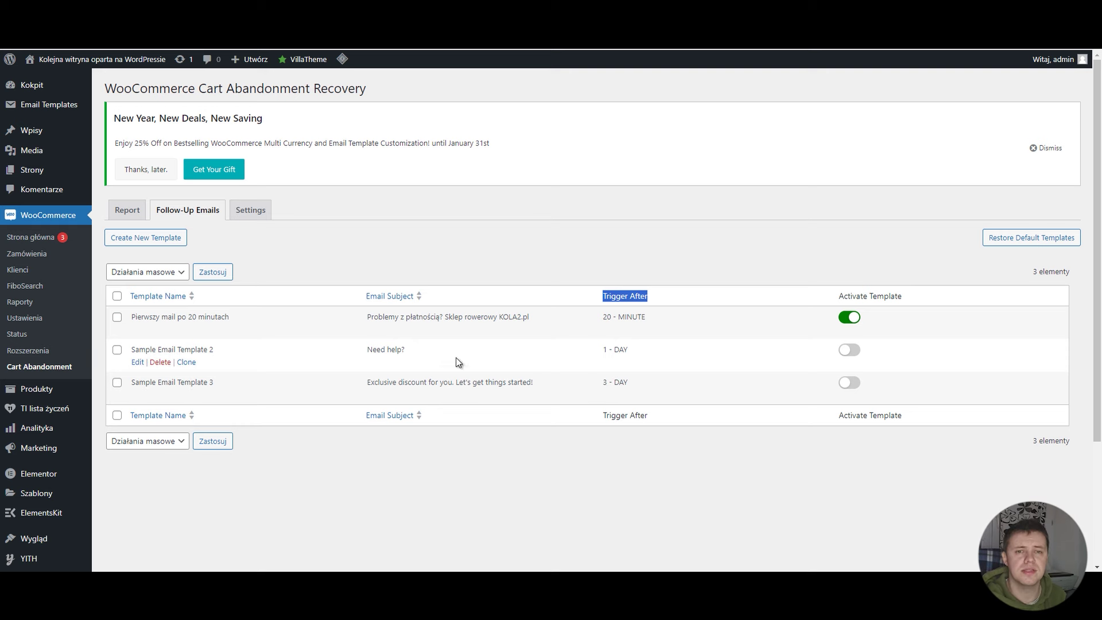
left_click(248, 251)
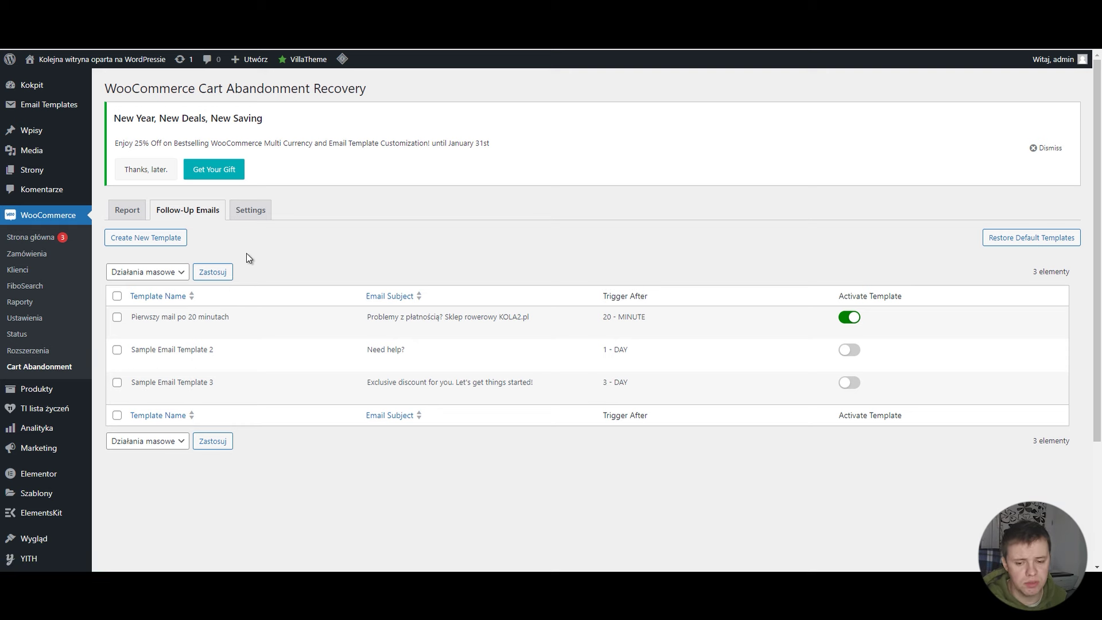
left_click(165, 244)
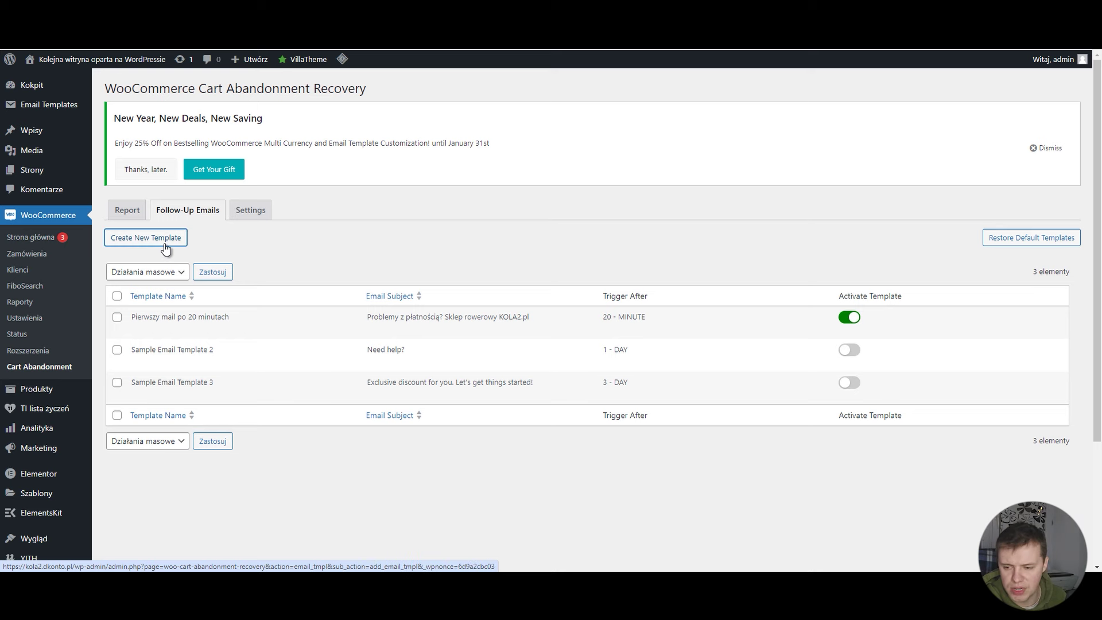
Step: Switch on Activate Template now? and begin filling the template name, subject and body
scroll(398, 240, "down", 1)
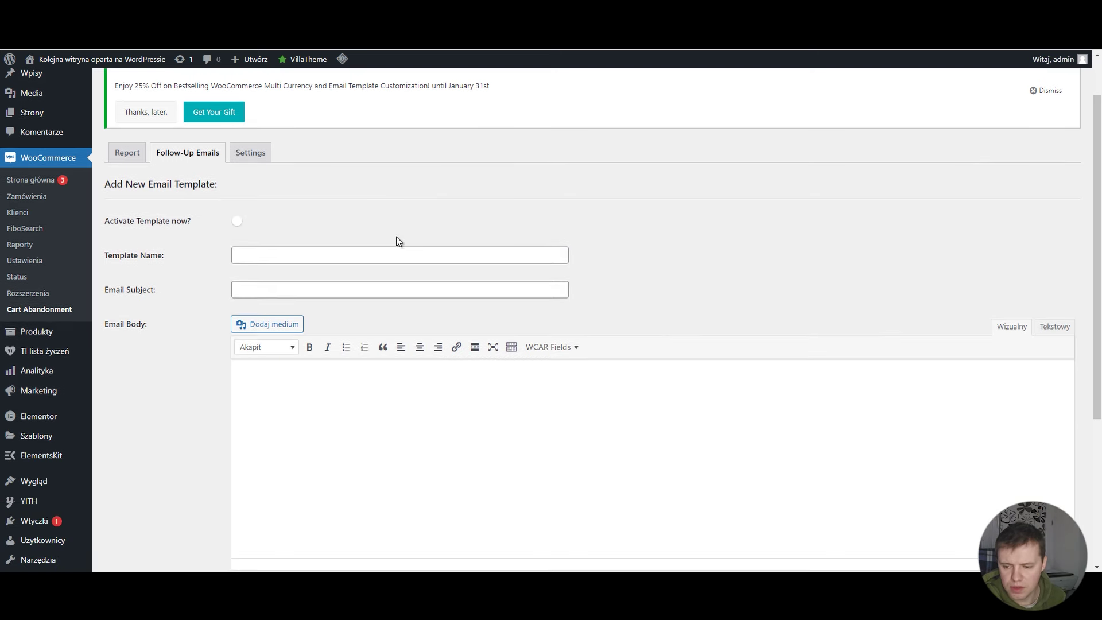
left_click(240, 223)
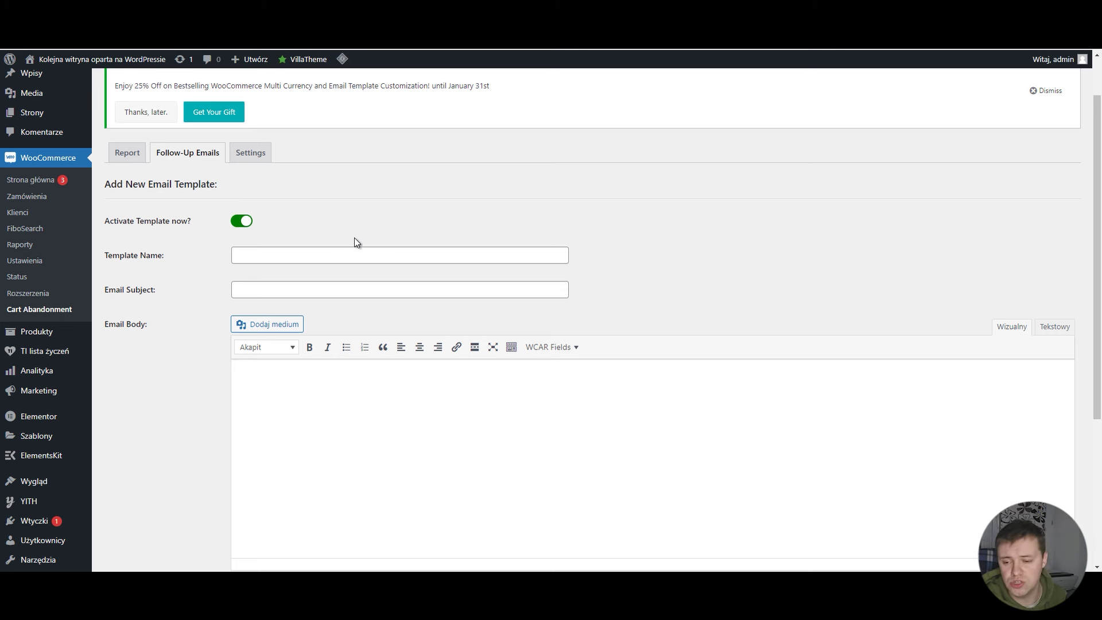
left_click(264, 255)
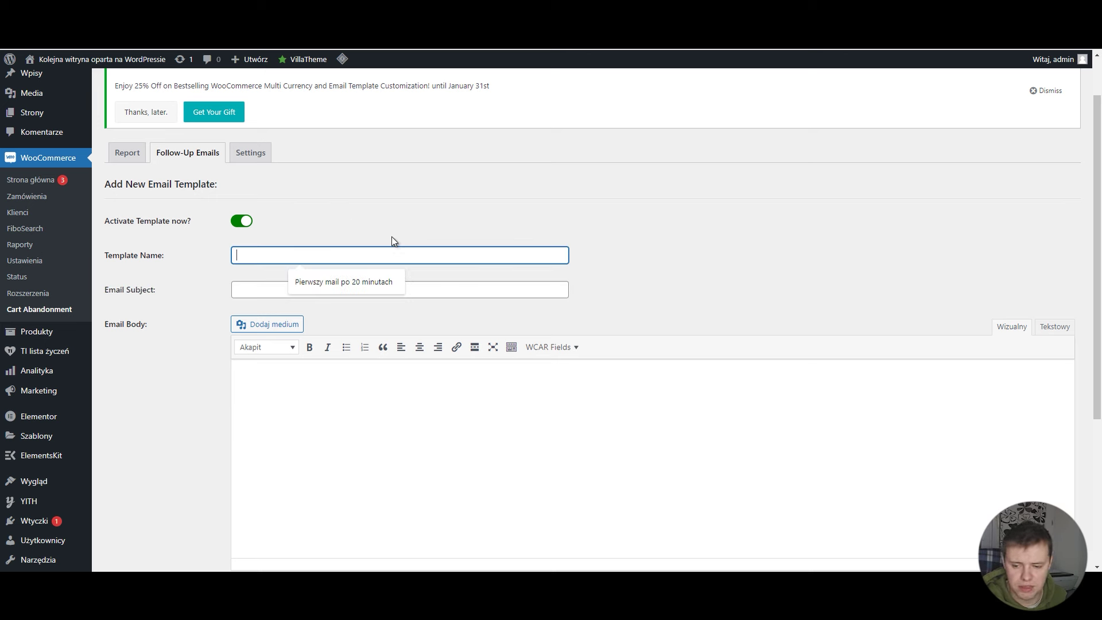
left_click(370, 222)
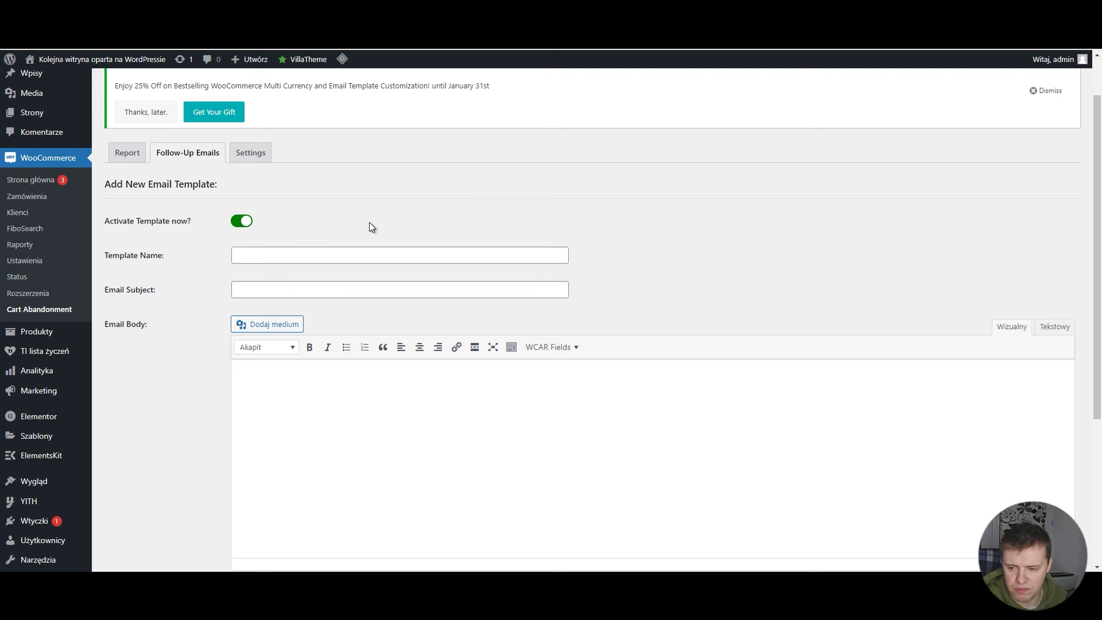
scroll(370, 222, "down", 1)
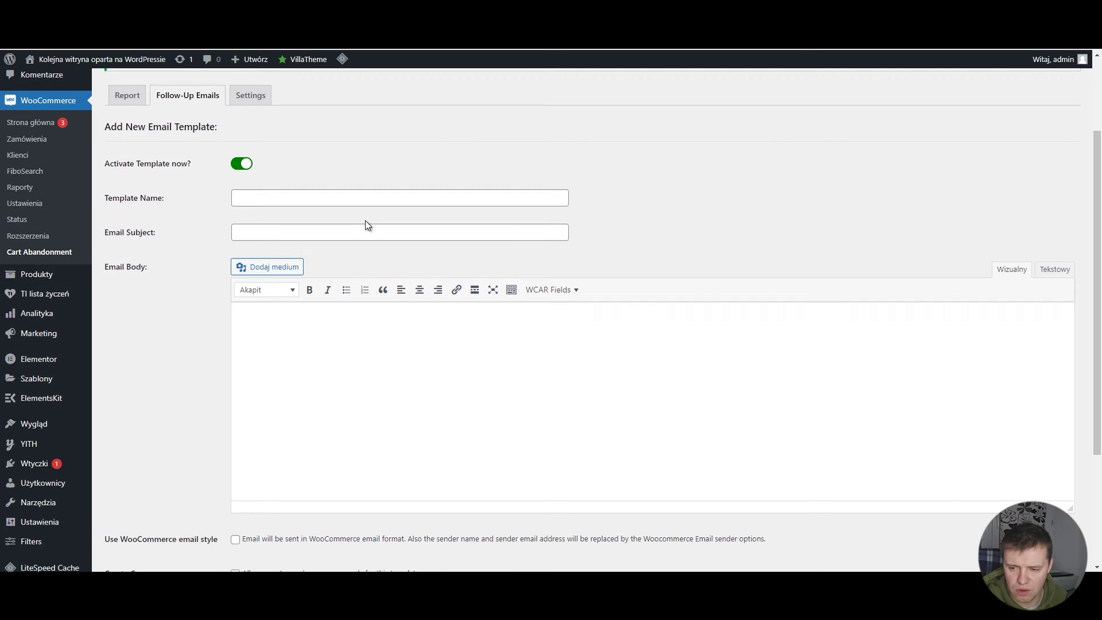
left_click(247, 231)
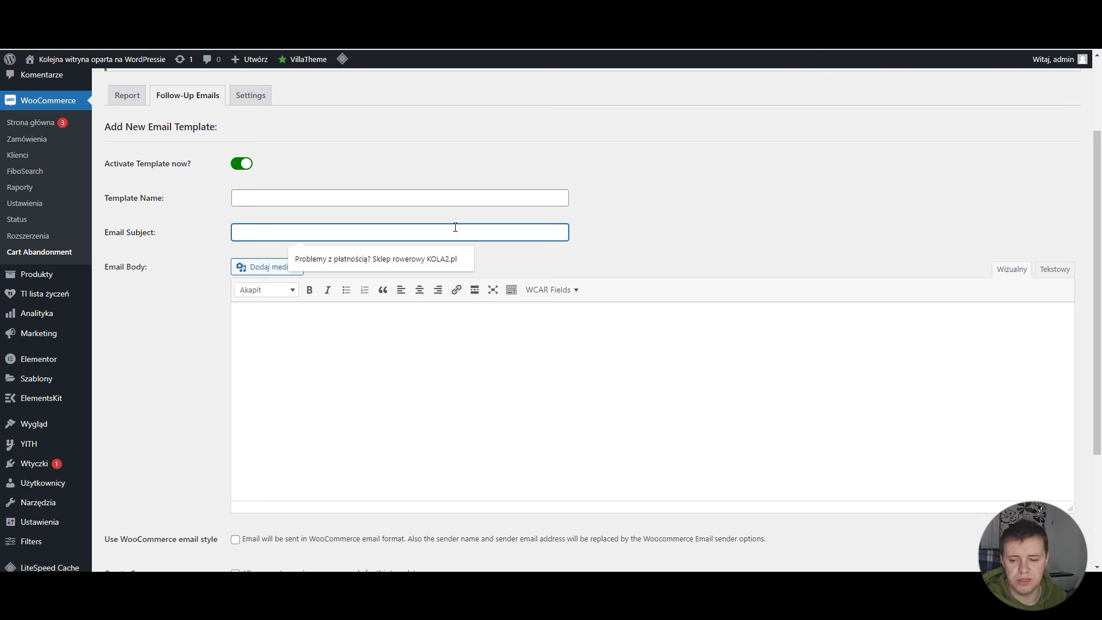
left_click(404, 317)
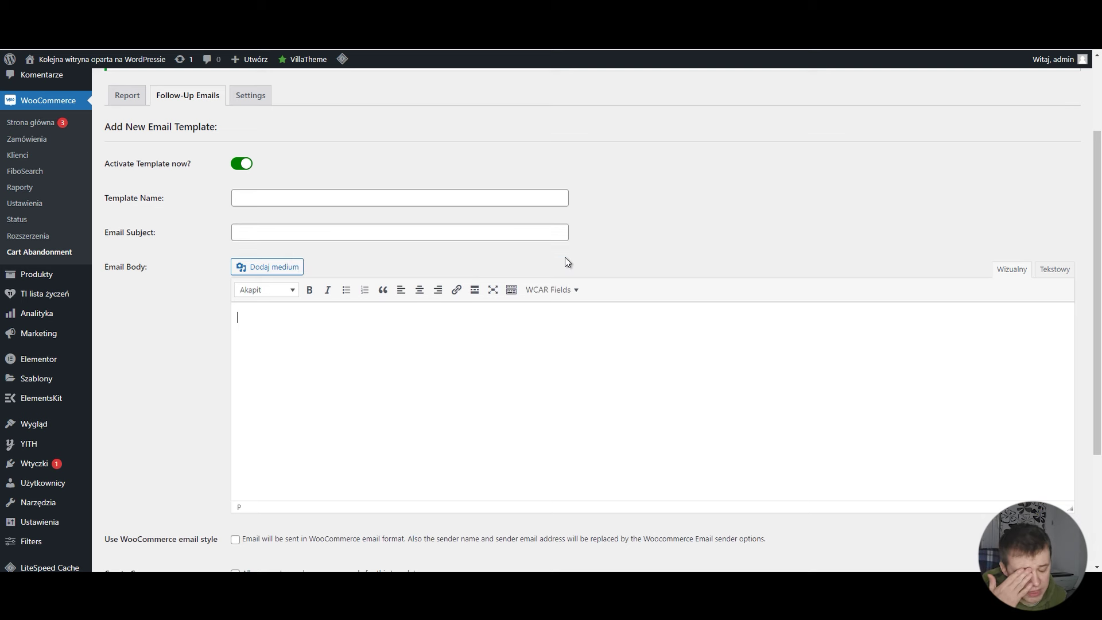
Step: Enable Use WooCommerce email style and Create Coupon for the new template
scroll(601, 251, "down", 1)
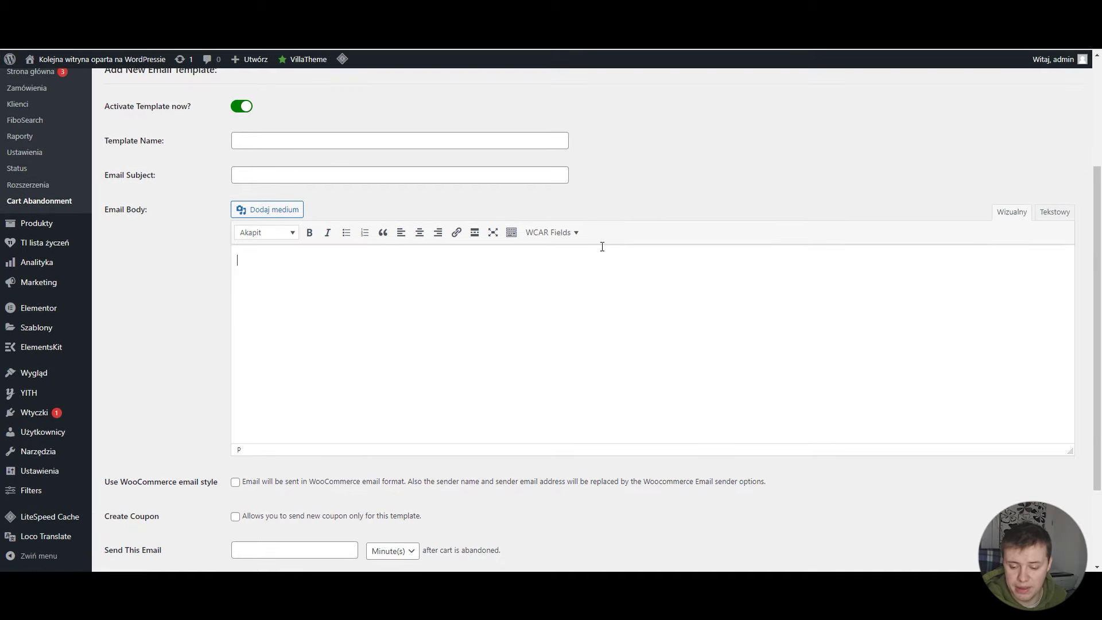
scroll(602, 247, "down", 2)
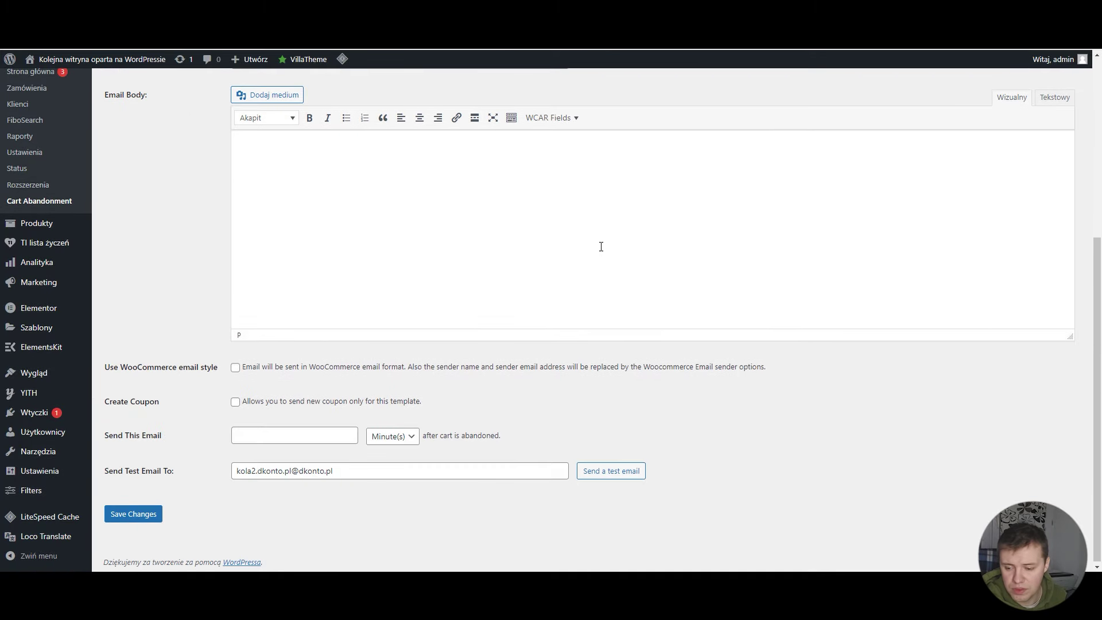
left_click(235, 367)
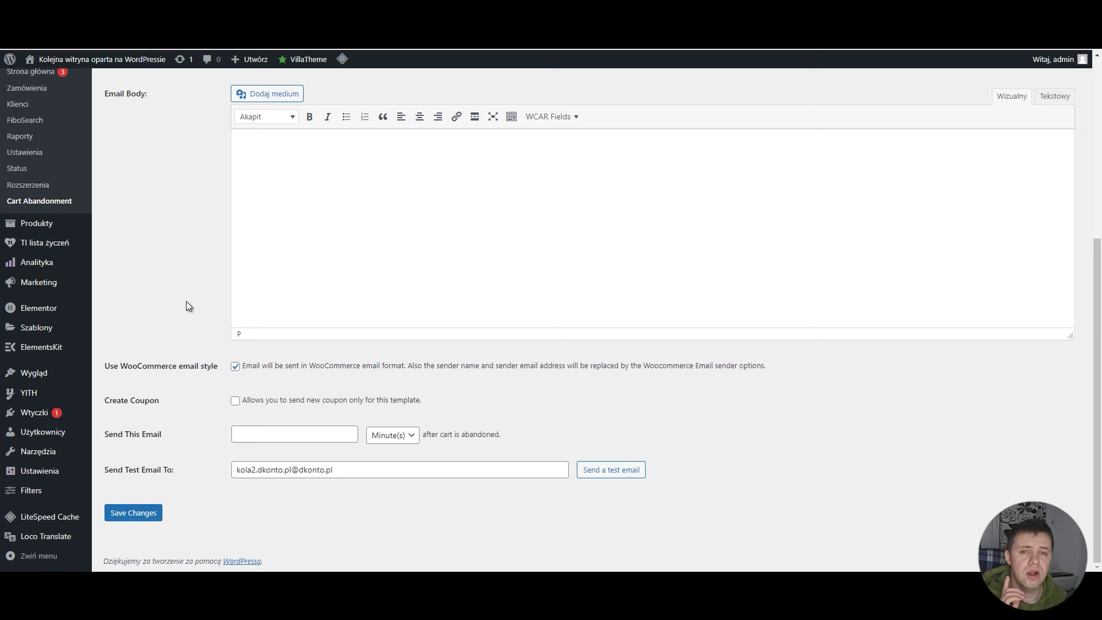
left_click(234, 402)
scroll(187, 398, "down", 3)
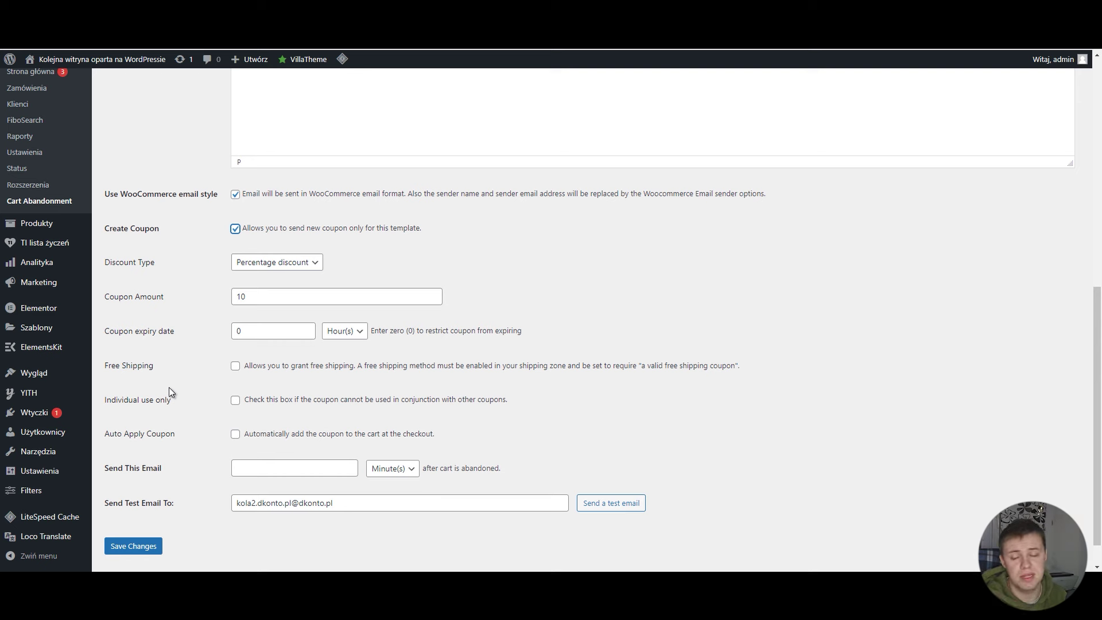
Step: Set the coupon discount type to Percentage discount, keeping the amount at 10
left_click(189, 362)
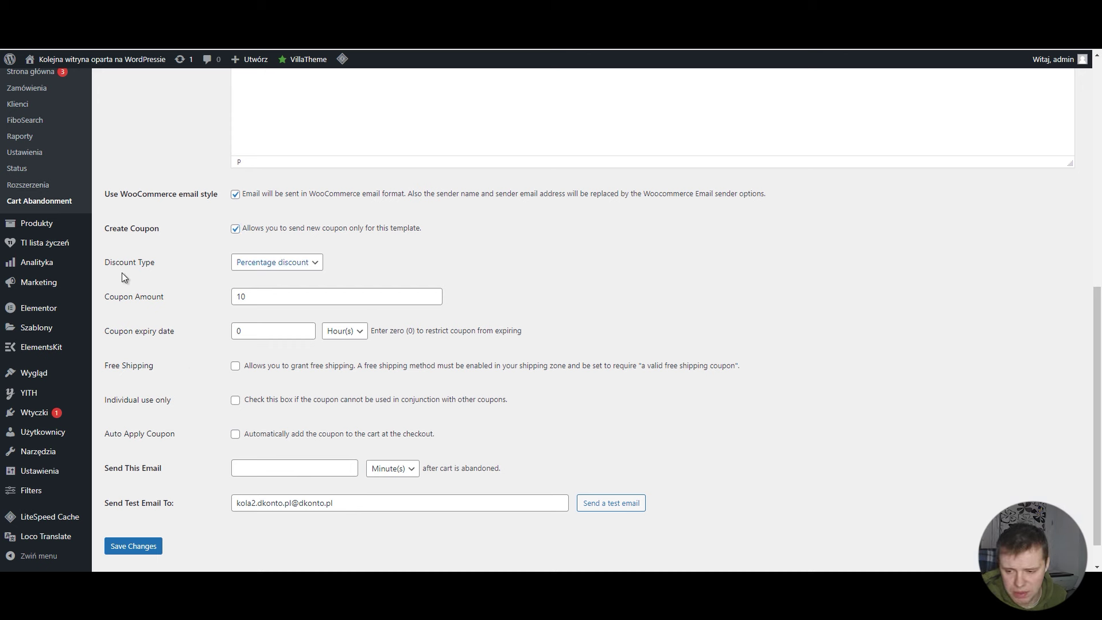
left_click(296, 263)
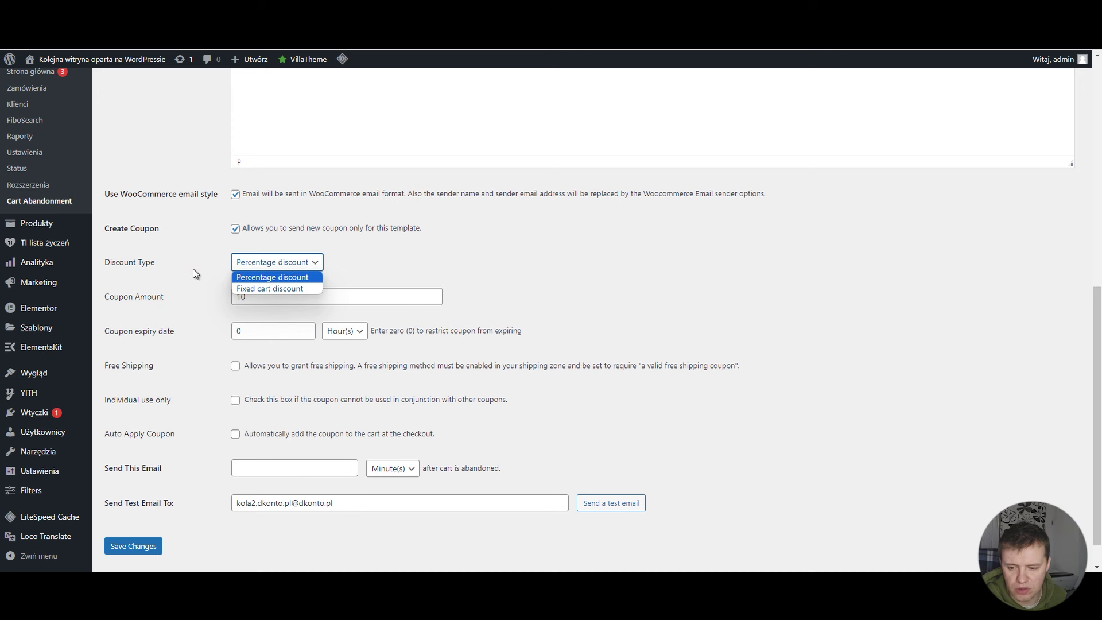
left_click(308, 289)
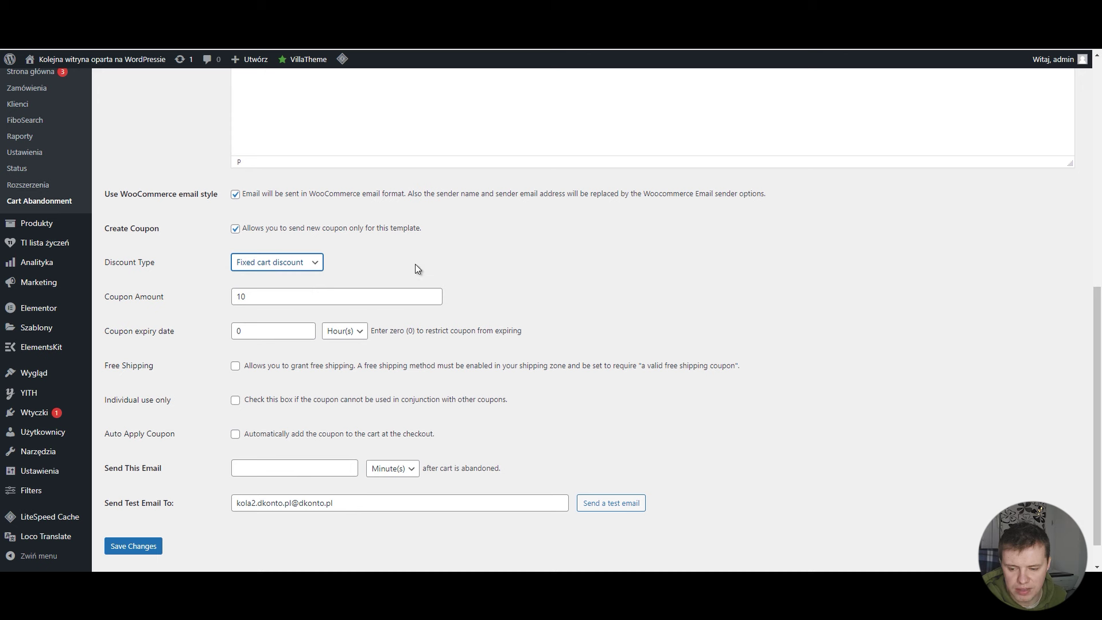
left_click(397, 261)
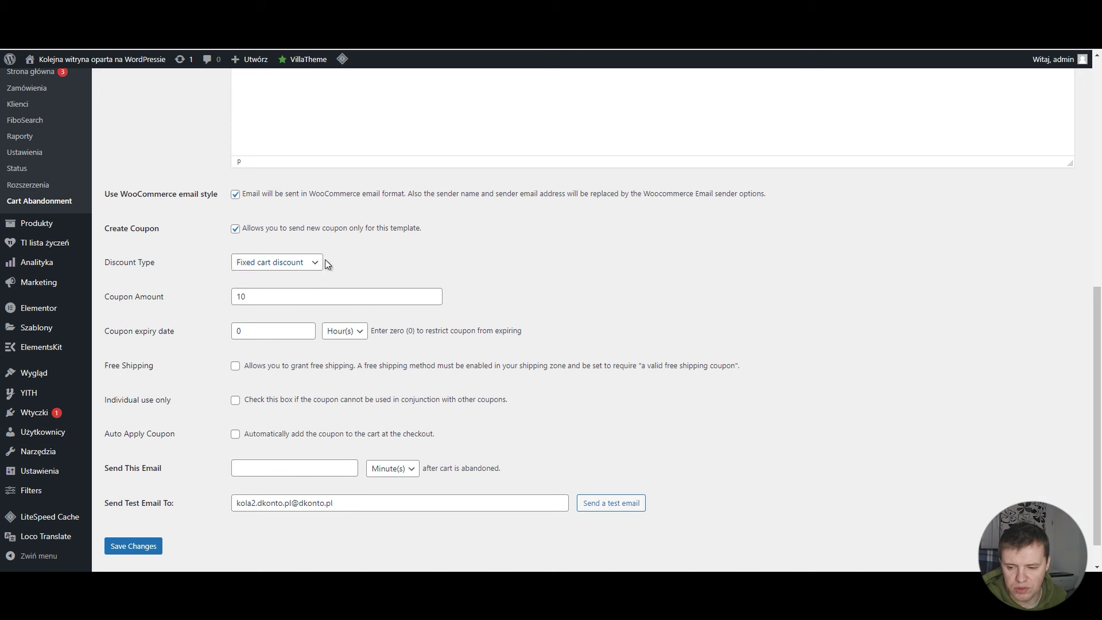
left_click_drag(276, 295, 225, 300)
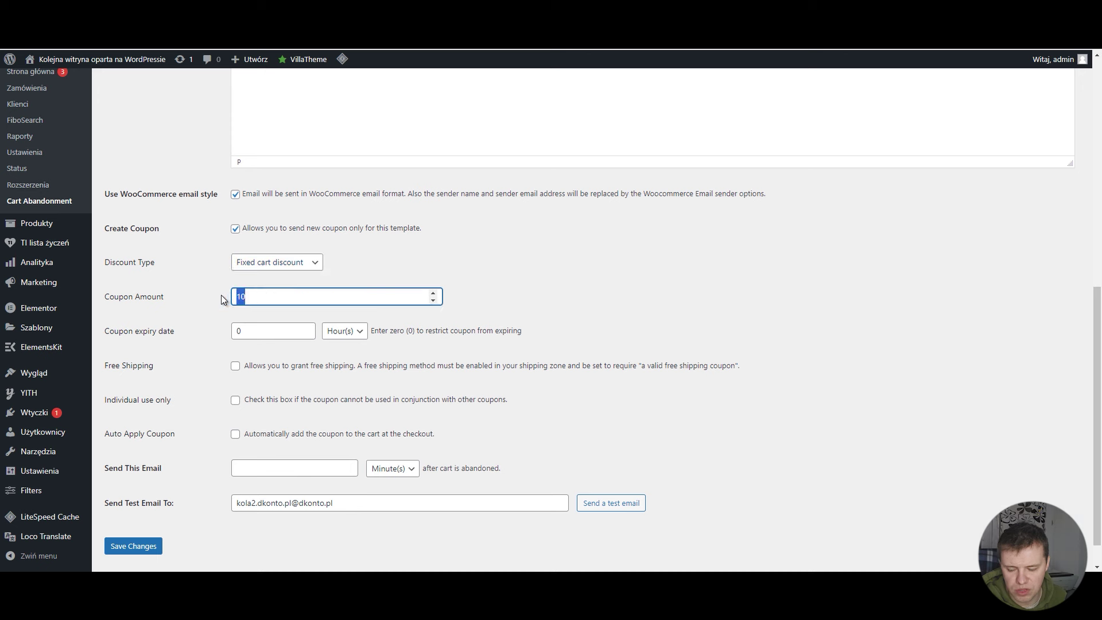
left_click(309, 264)
left_click(304, 276)
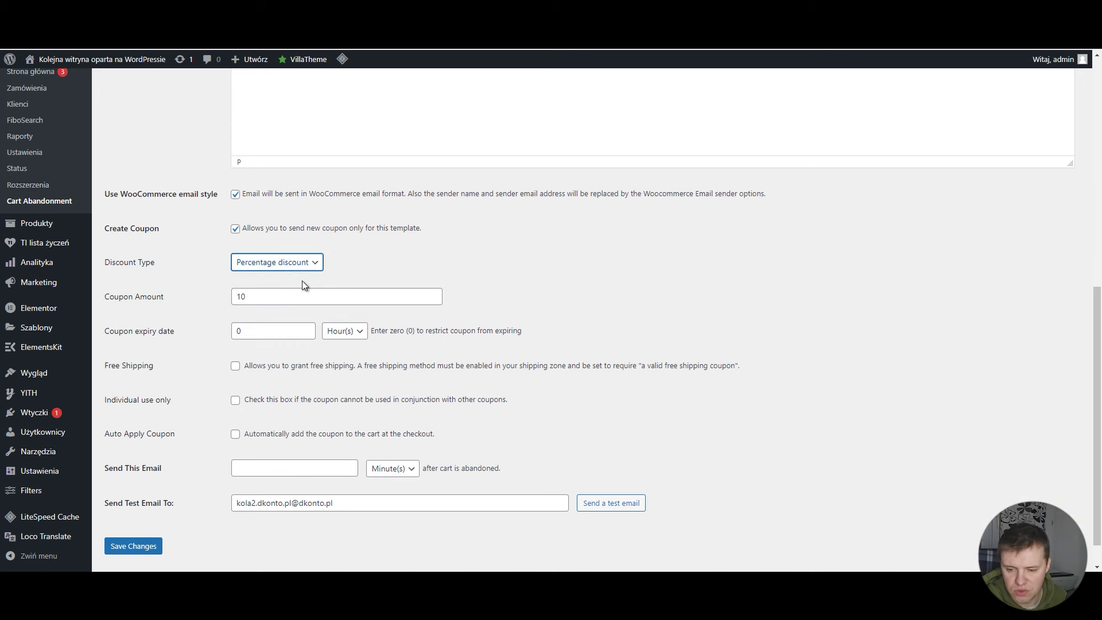
left_click(267, 299)
left_click(431, 264)
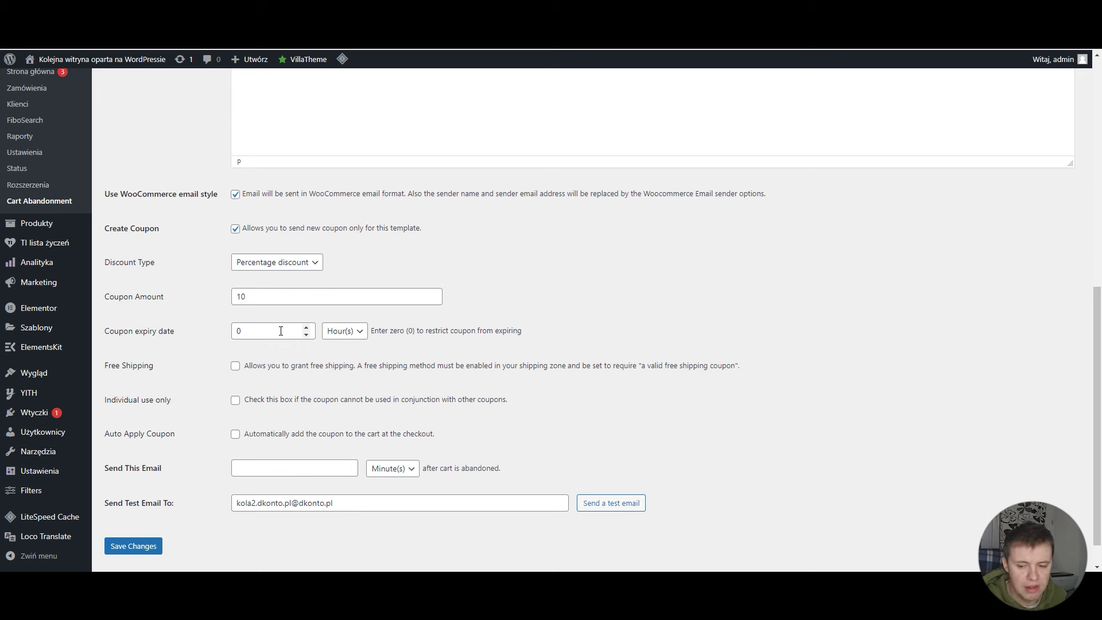
Step: Set the coupon expiry date to 24 hours
left_click_drag(281, 331, 225, 335)
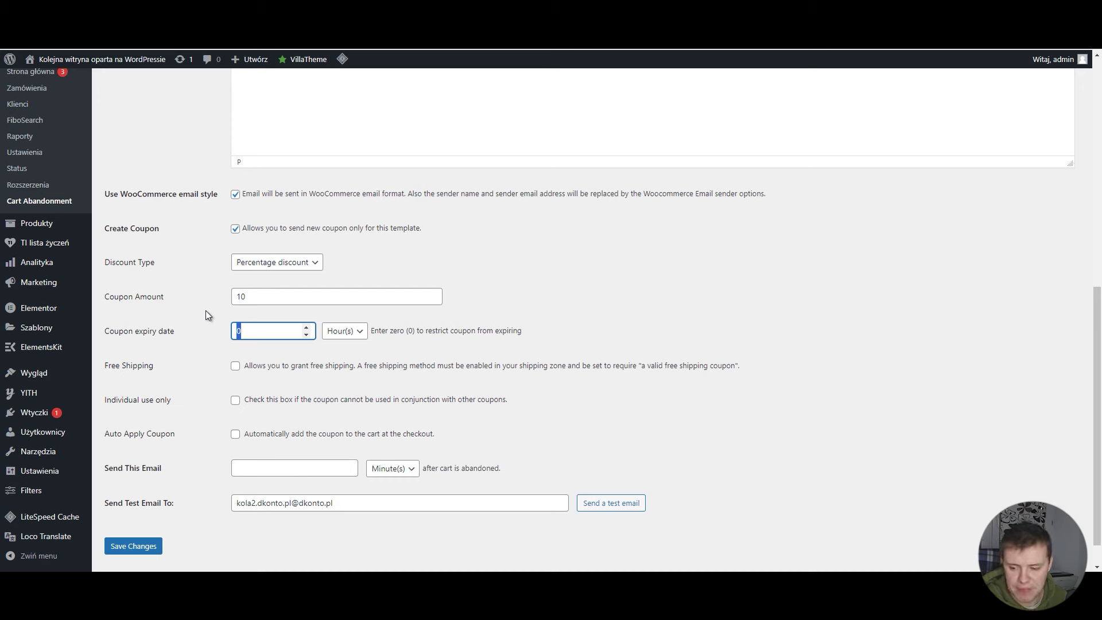
type("24")
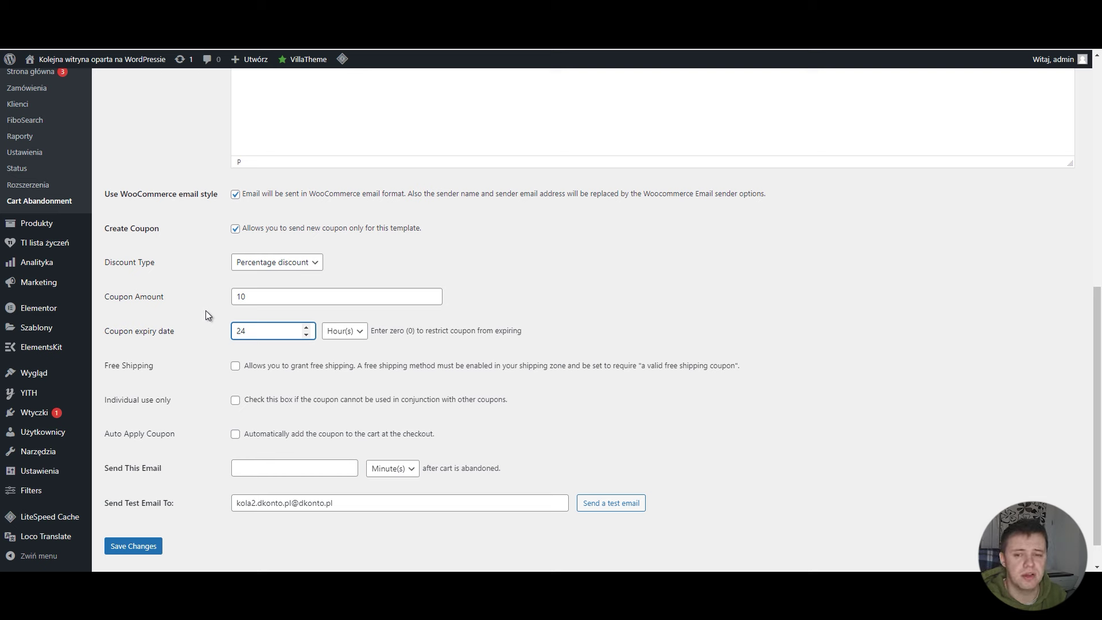
left_click(206, 312)
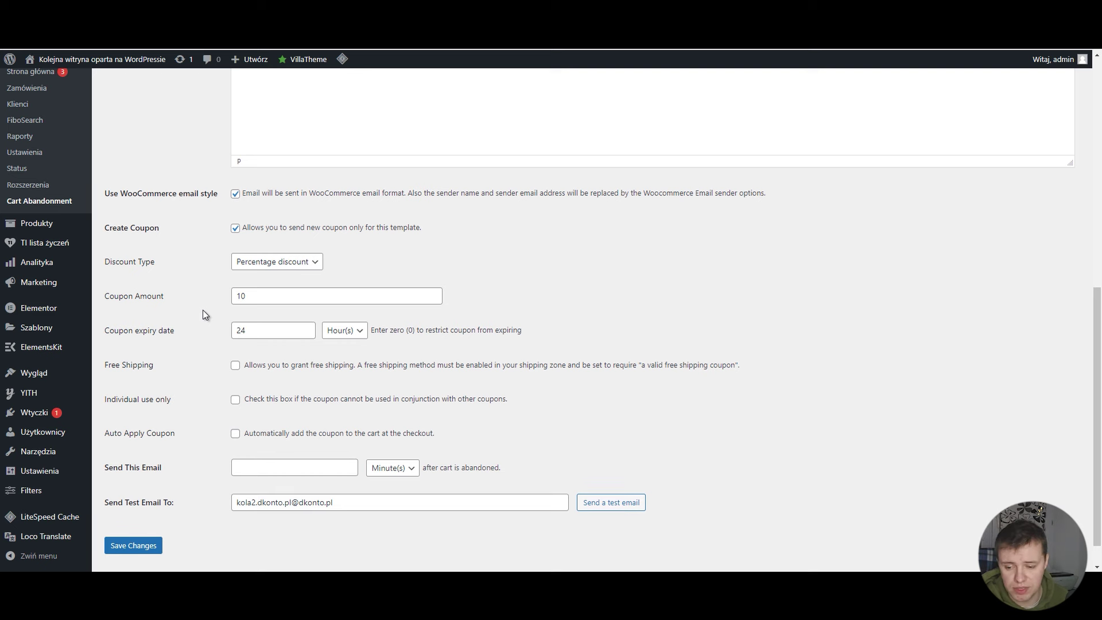
scroll(202, 314, "up", 1)
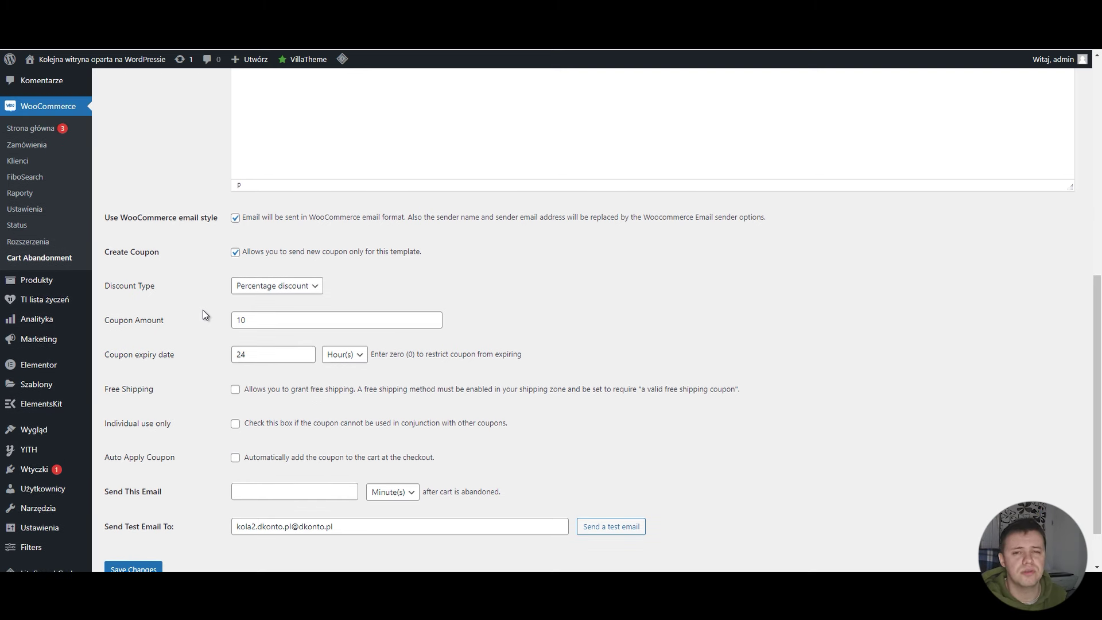
scroll(202, 315, "down", 1)
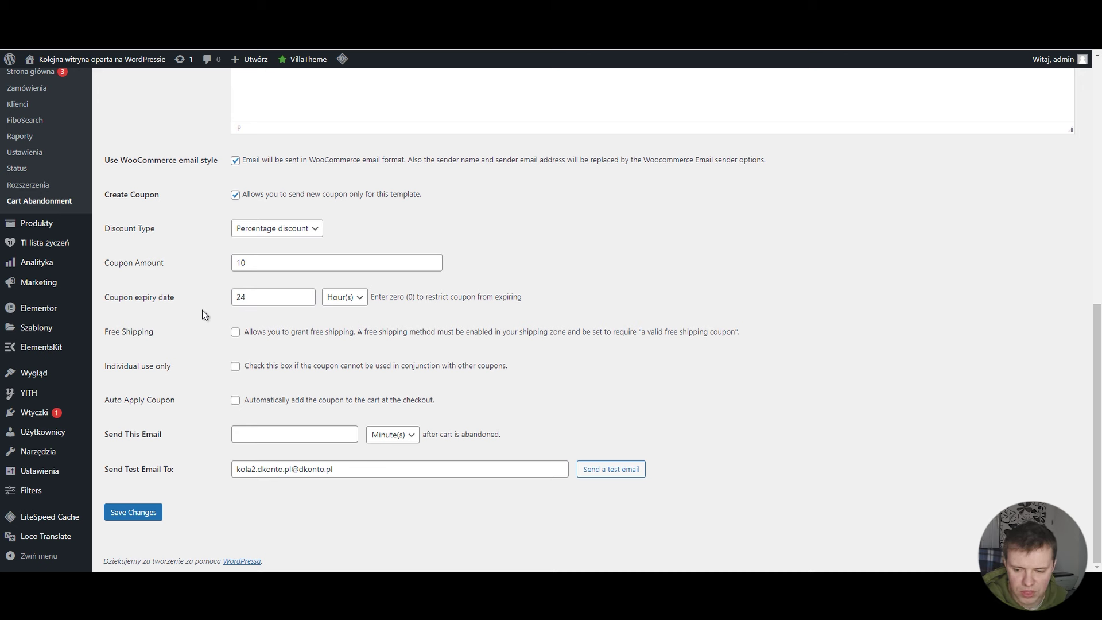
Step: Enable Free Shipping, Individual use only and Auto Apply Coupon for the template's coupon
left_click(235, 333)
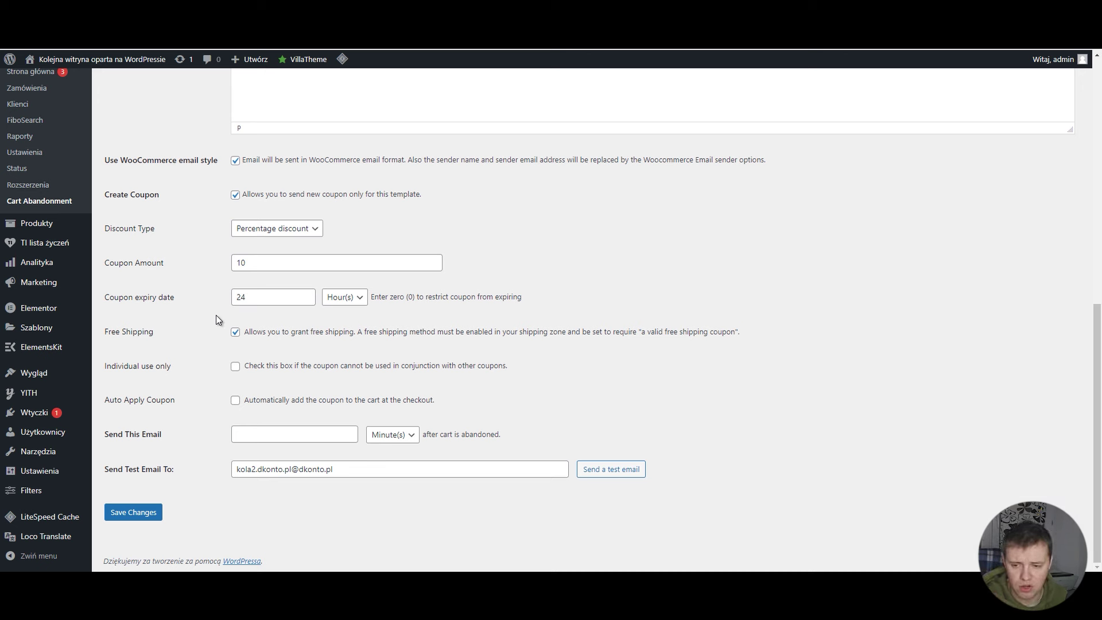
left_click(236, 367)
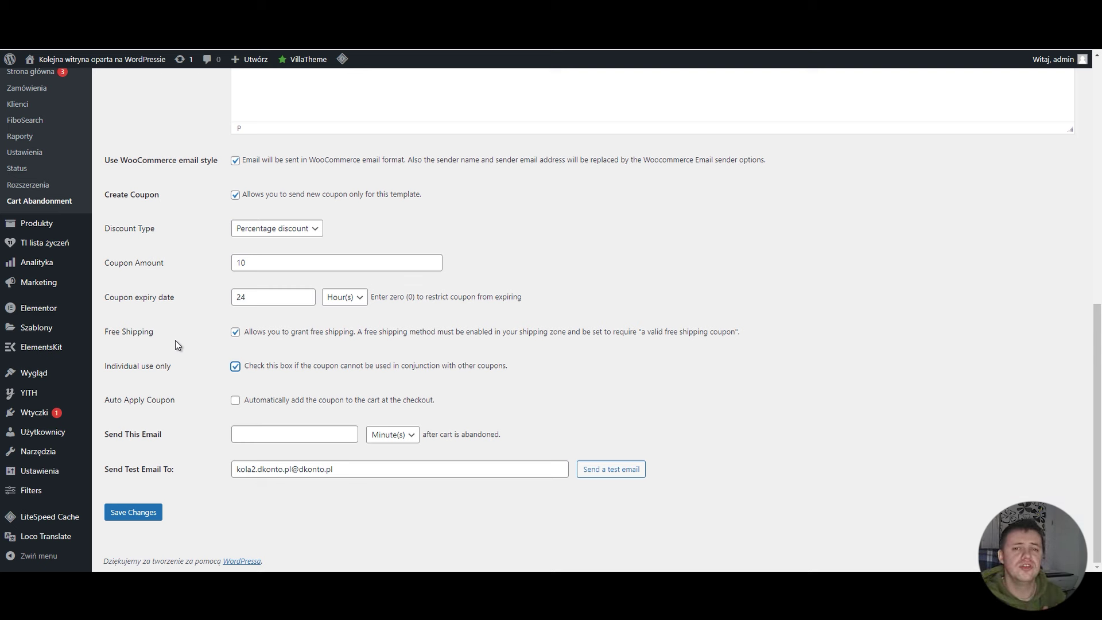
left_click(174, 340)
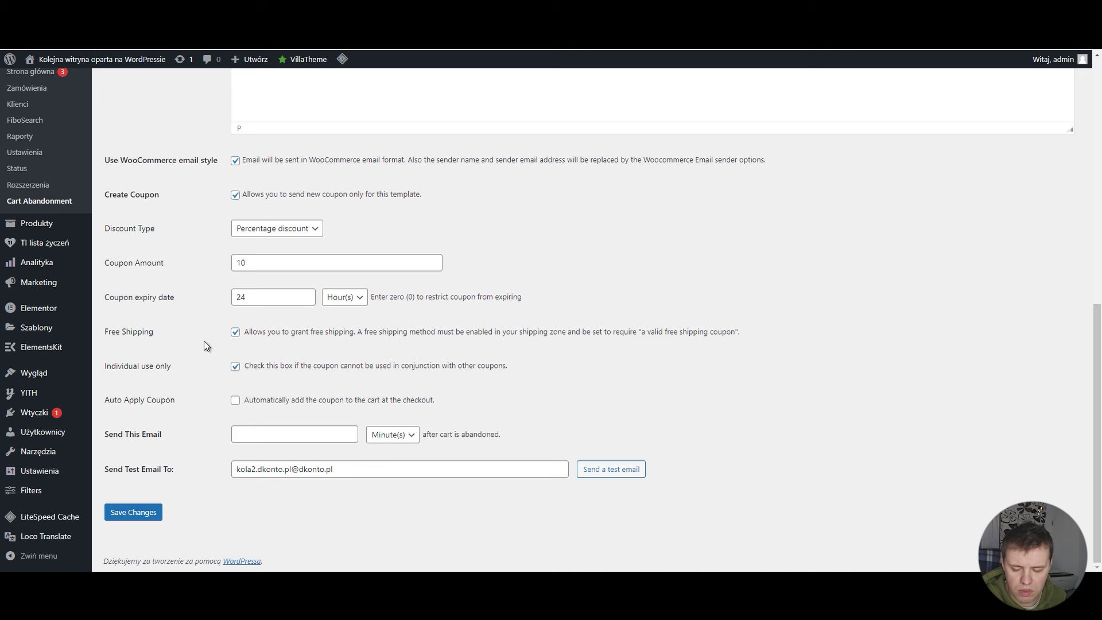
left_click(235, 400)
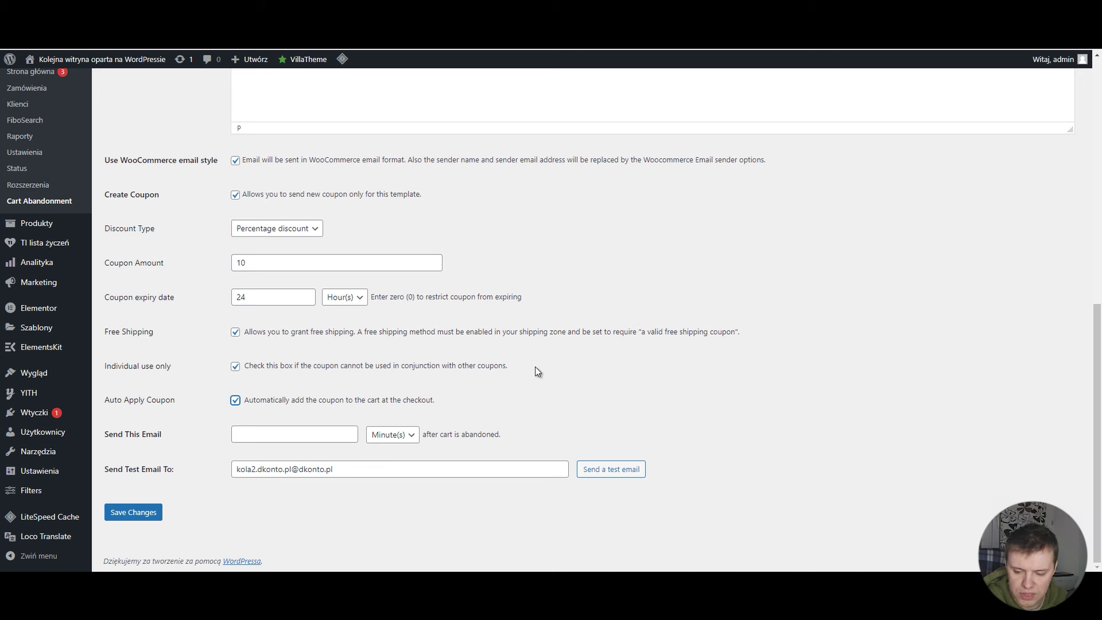
left_click(523, 381)
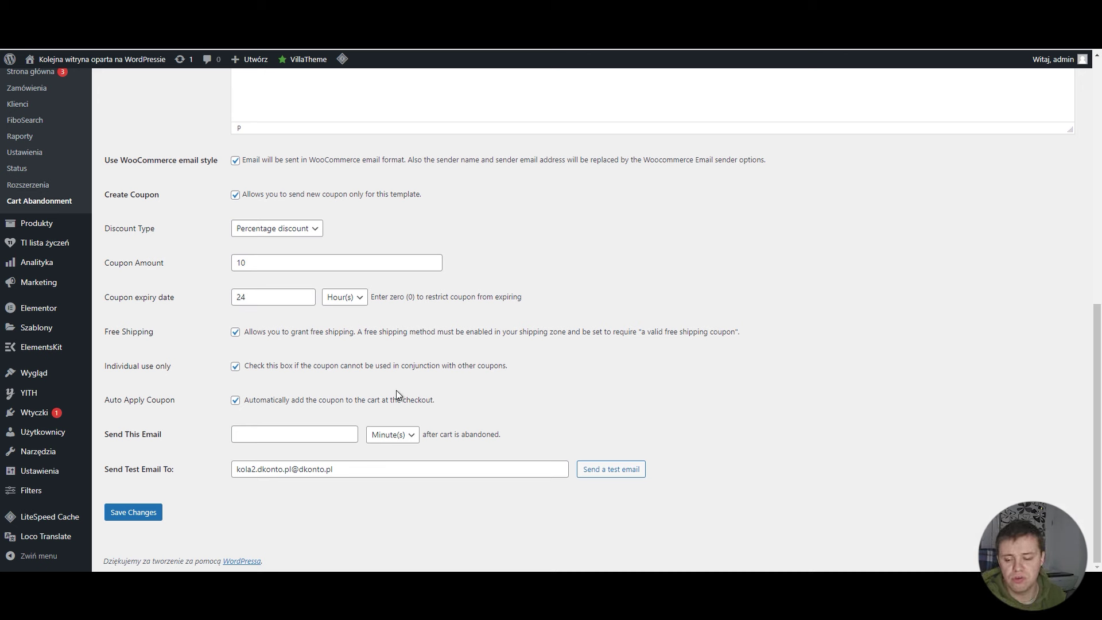
left_click_drag(442, 408, 230, 409)
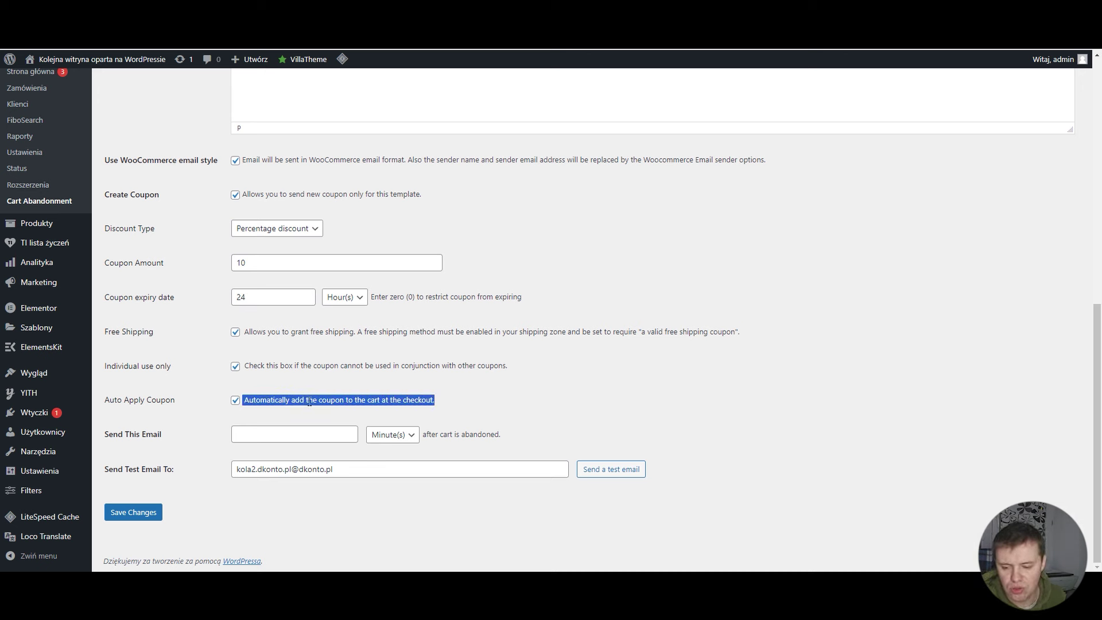
left_click(496, 404)
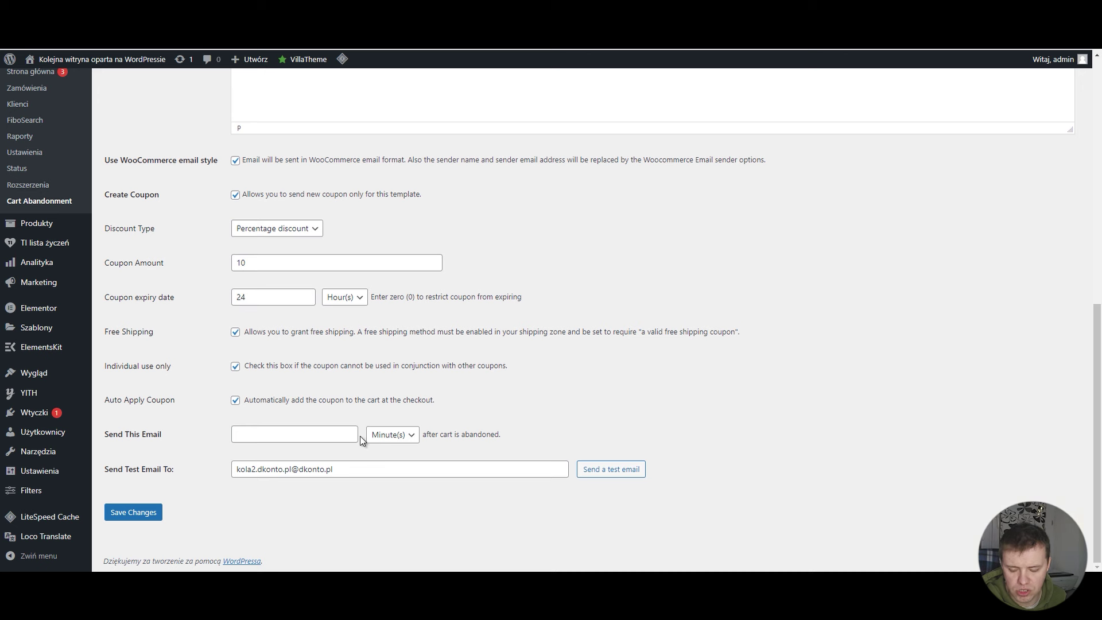
Step: Set Send This Email to 30 with the unit left on Minute(s)
left_click(303, 432)
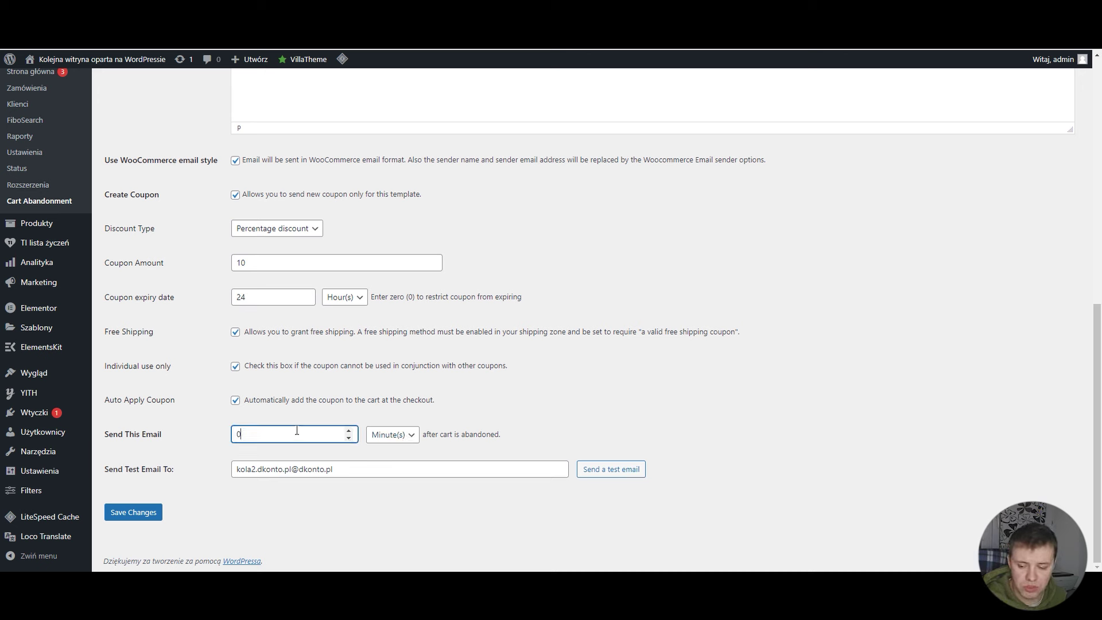
type("30")
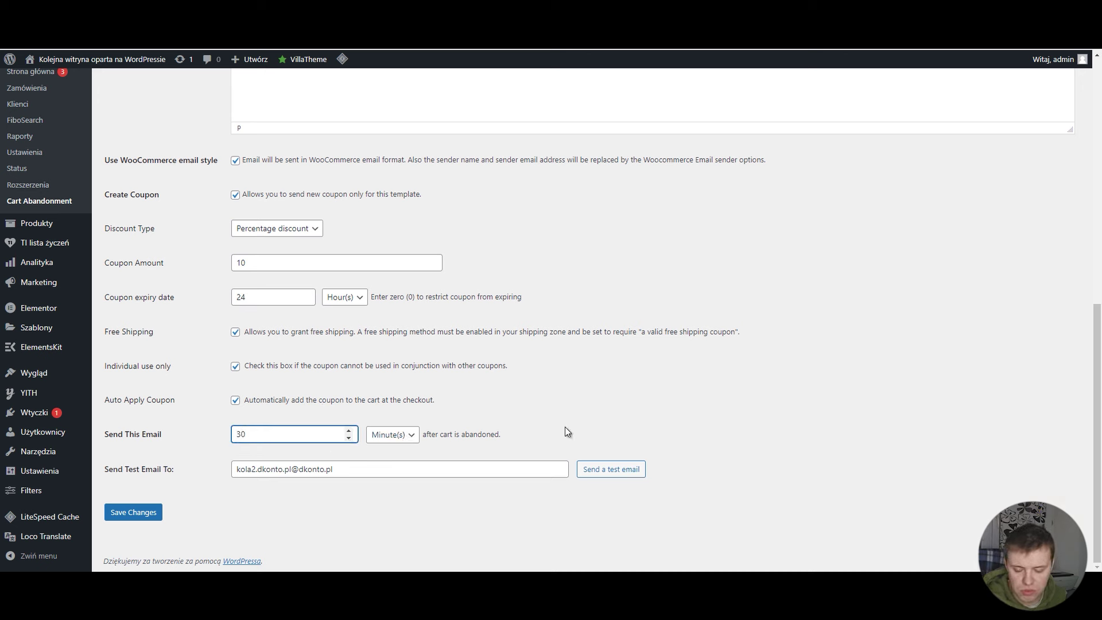
left_click(567, 431)
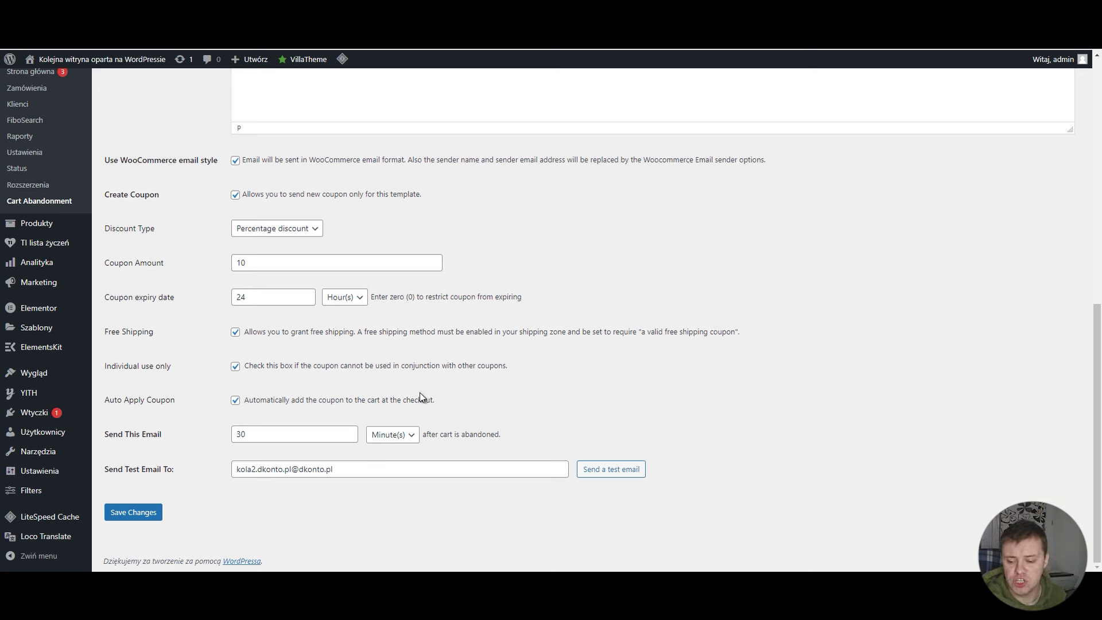
left_click(413, 441)
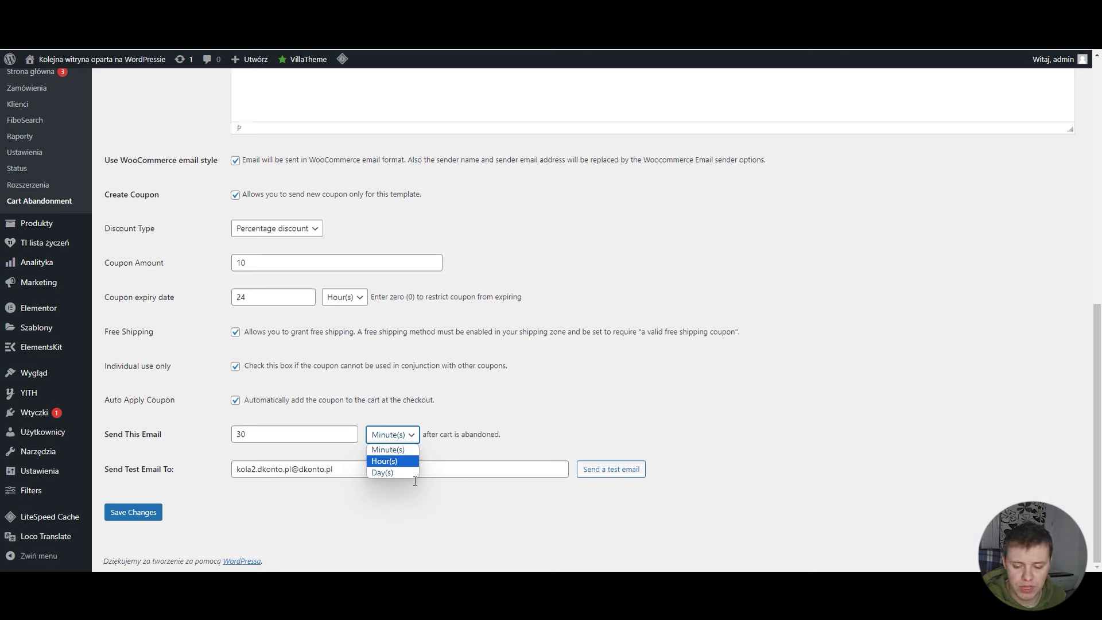
left_click(537, 410)
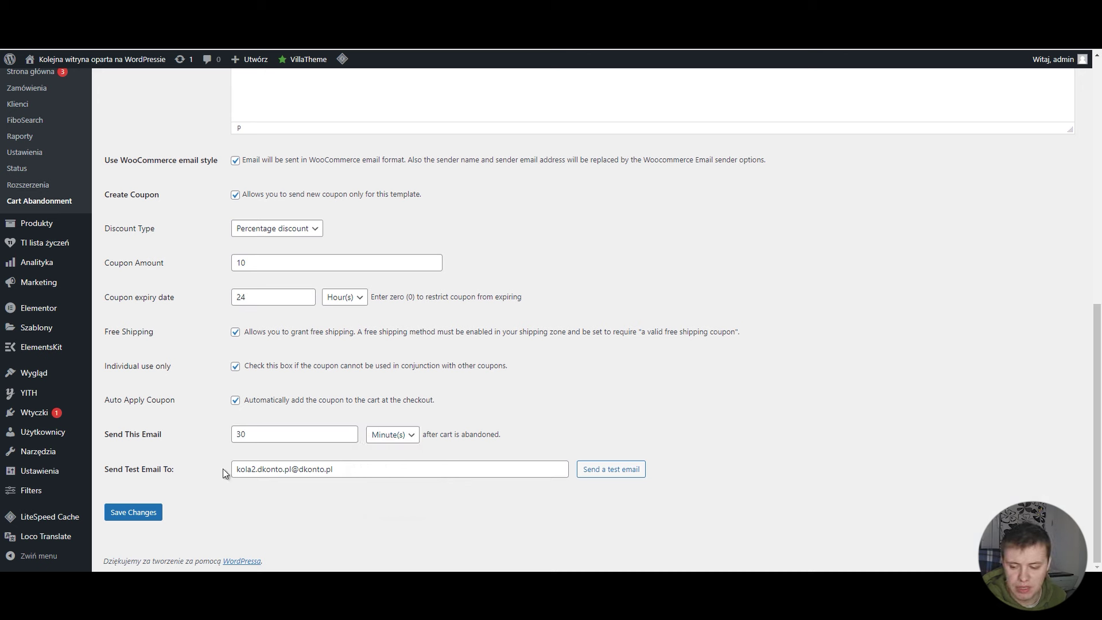
Step: Select the current address in the test email recipient field
left_click_drag(370, 471, 230, 470)
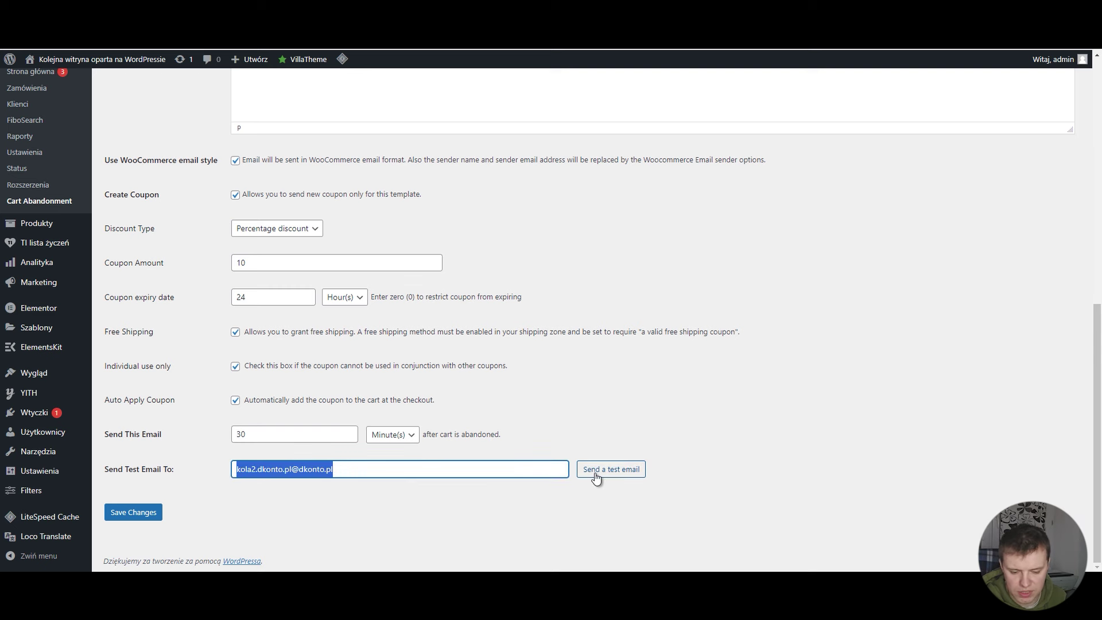
left_click(663, 433)
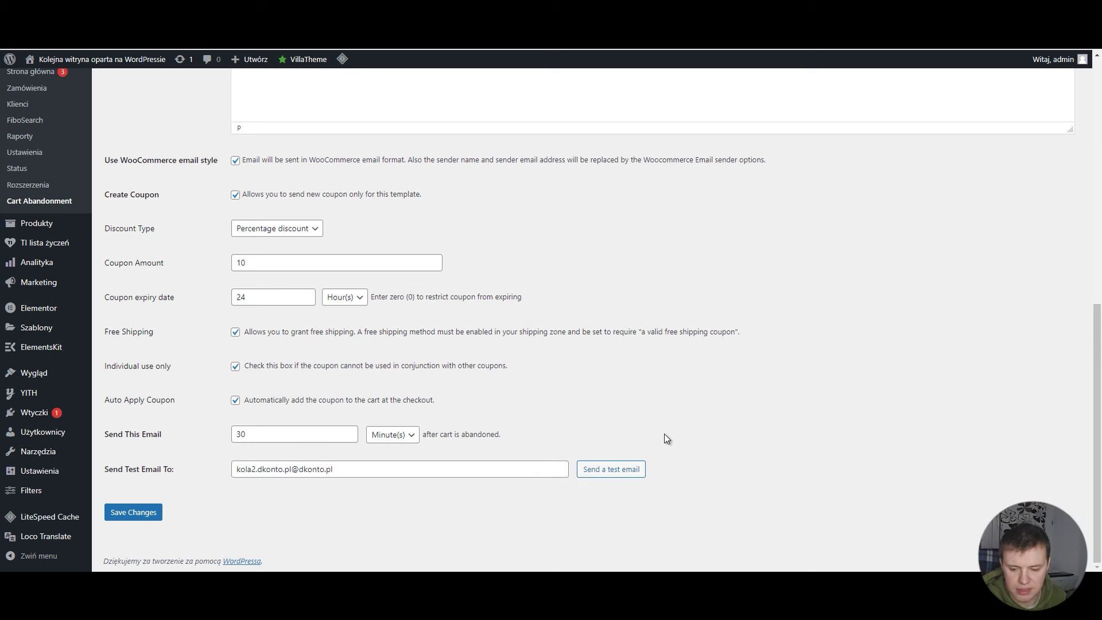
scroll(643, 432, "up", 7)
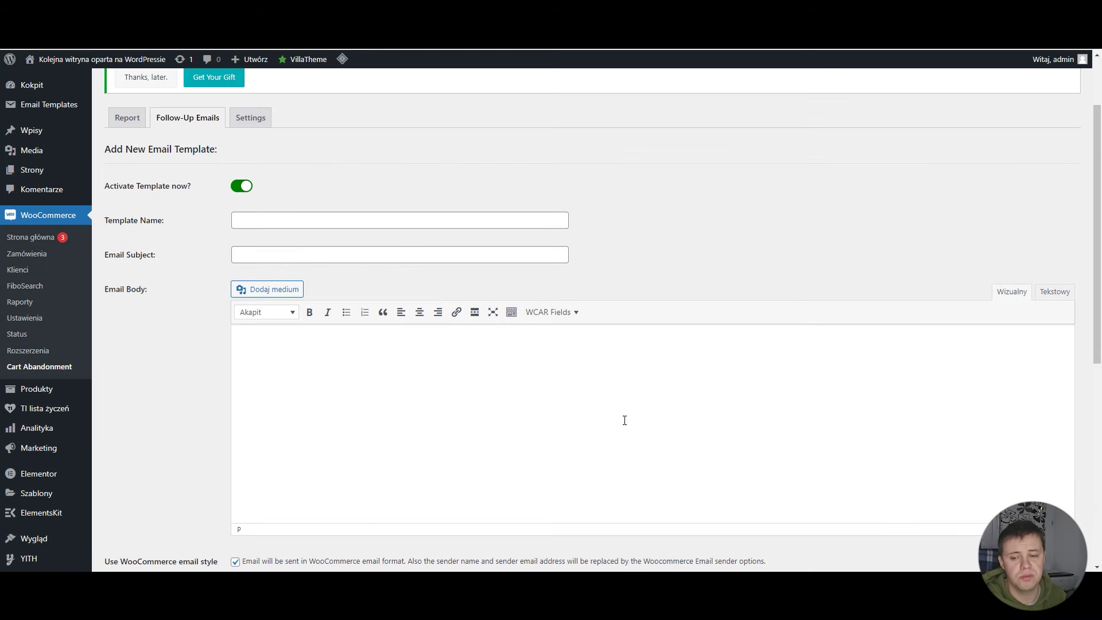
Step: Insert the product table and cart checkout URL placeholders, then delete the product table
left_click(578, 314)
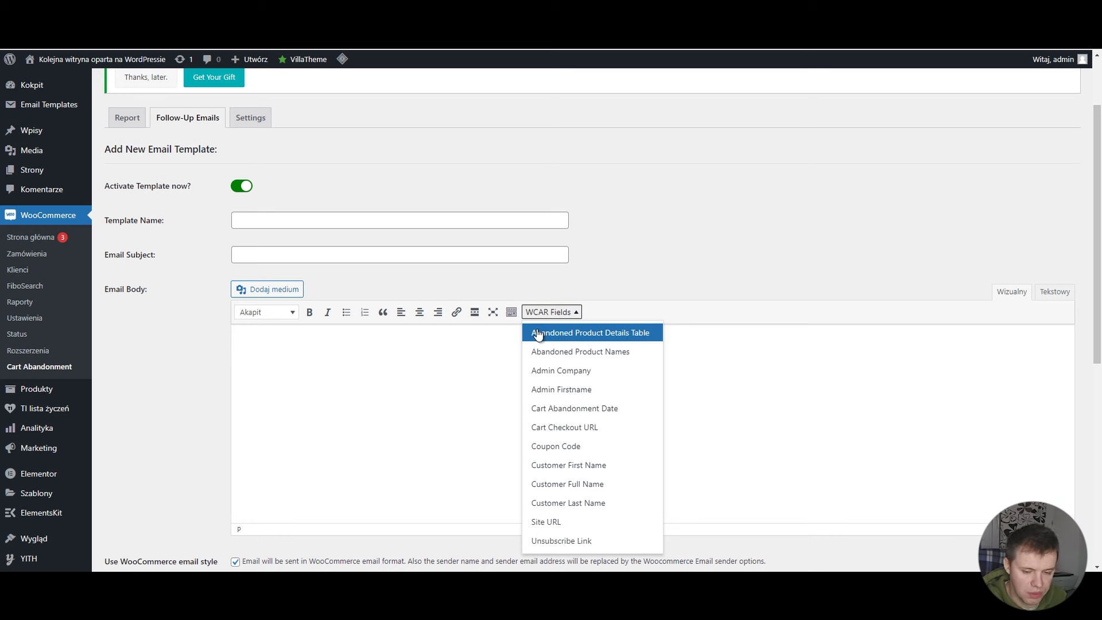
left_click(541, 336)
left_click(570, 312)
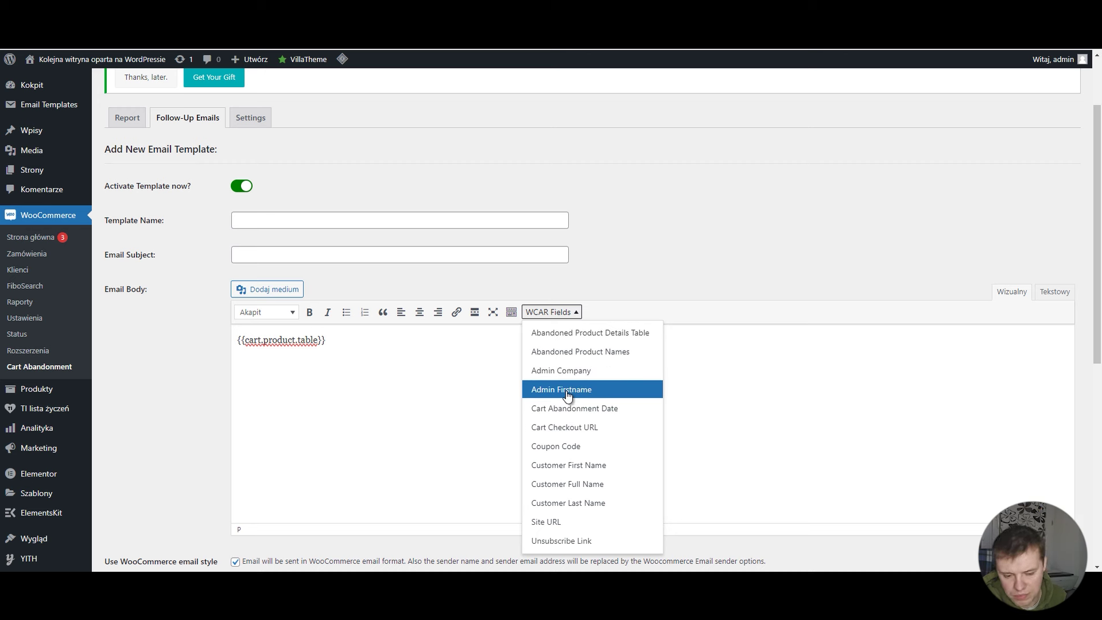
scroll(574, 396, "down", 1)
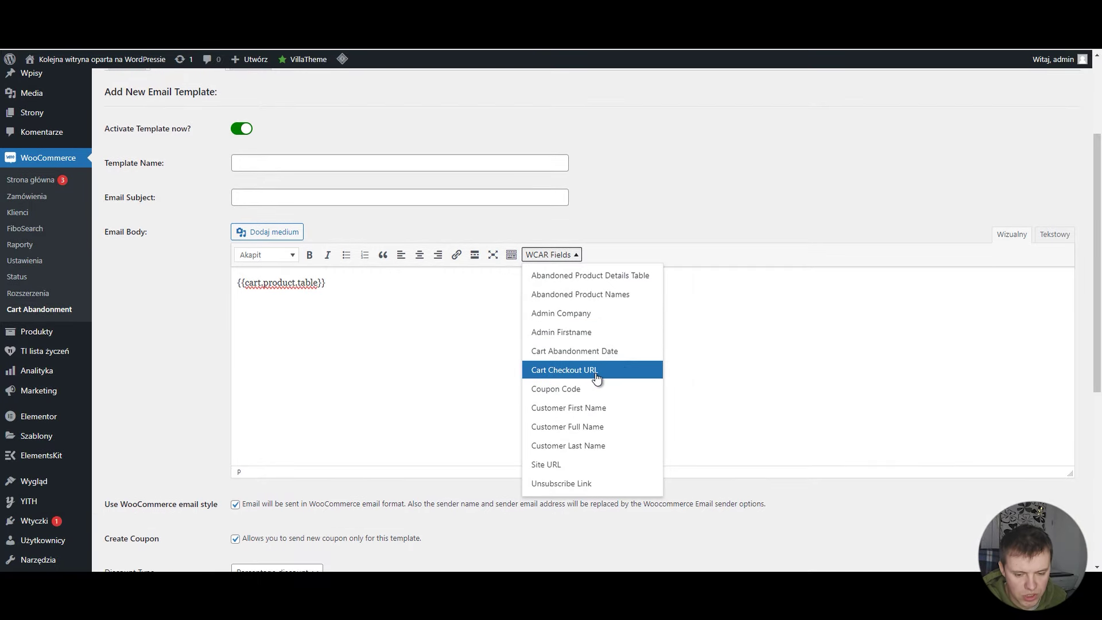
left_click(597, 378)
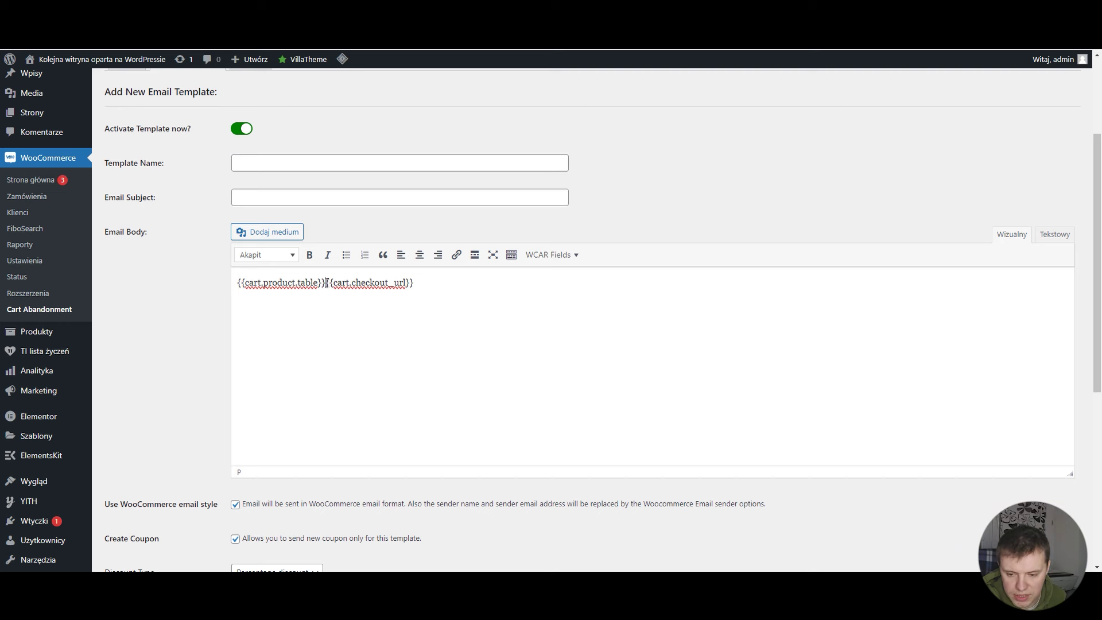
left_click_drag(327, 283, 236, 285)
key("BackSpace")
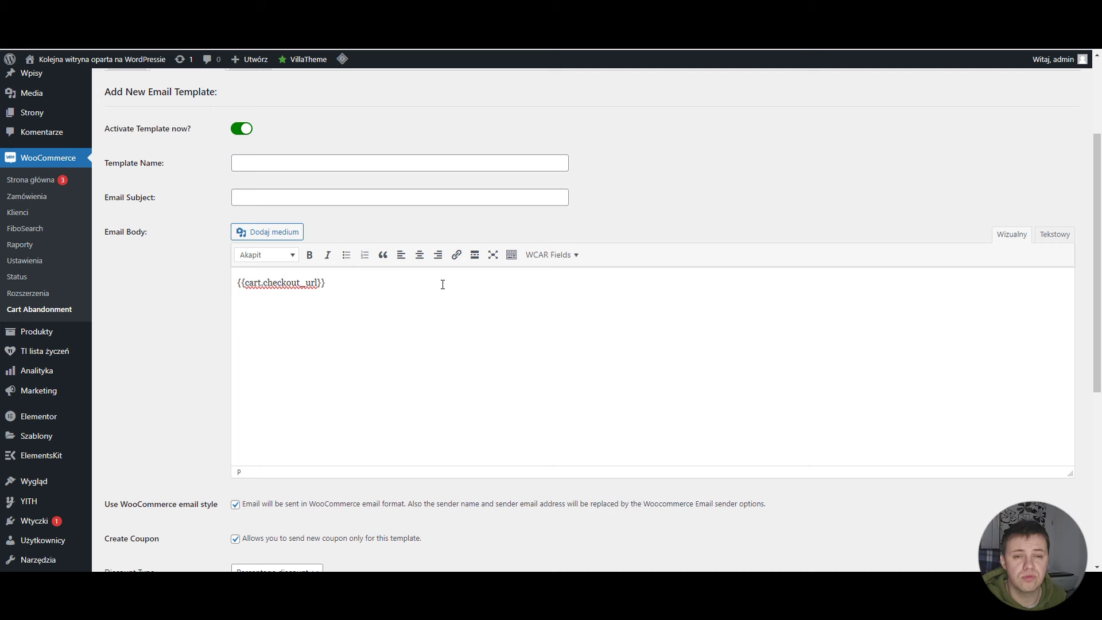
Step: Insert the coupon code placeholder on its own line above the checkout link
left_click(573, 256)
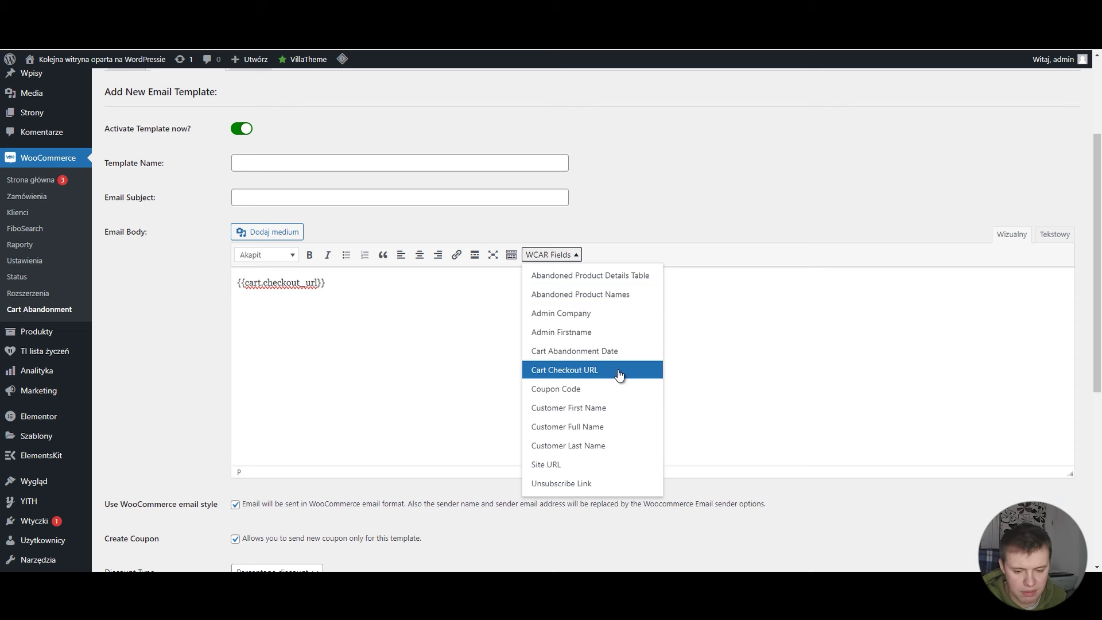
left_click(611, 396)
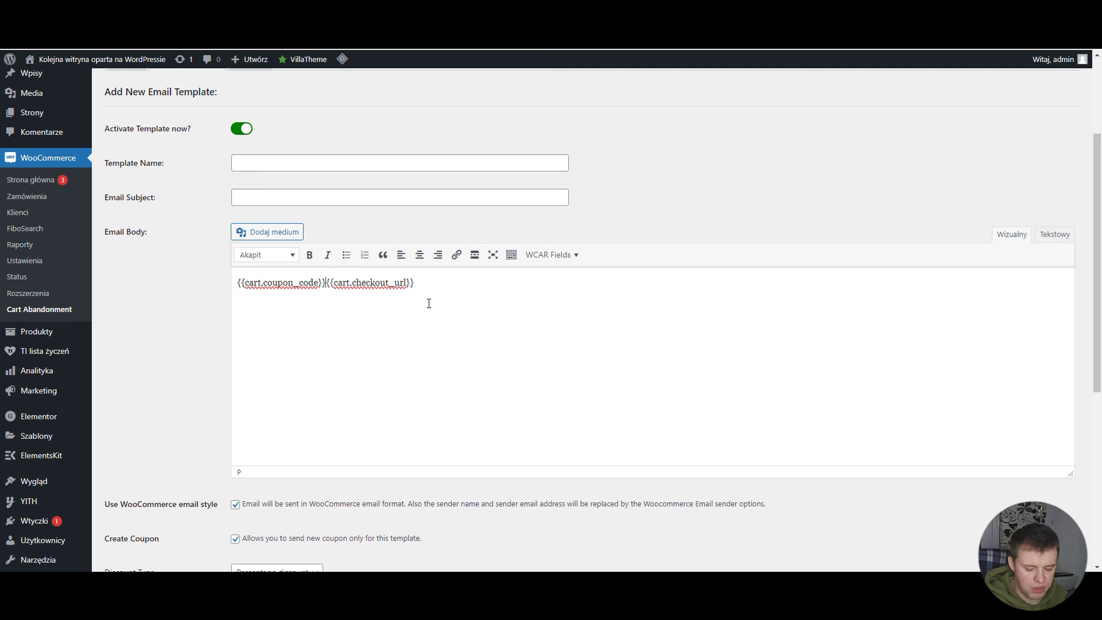
key("Return")
key("Return")
left_click_drag(325, 282, 235, 282)
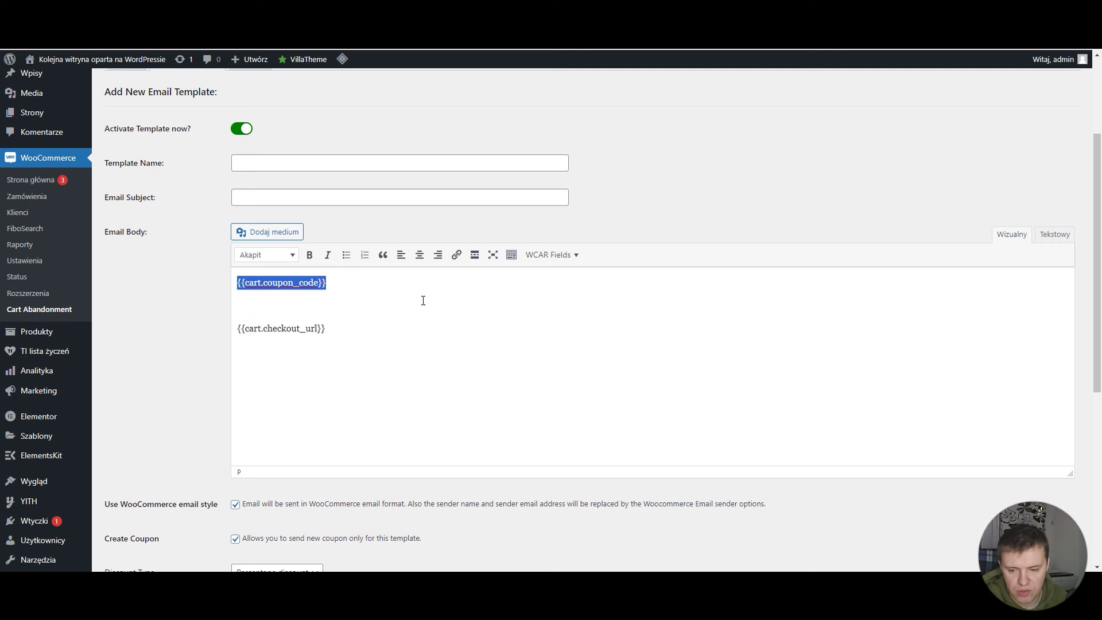
Step: Leave the unsaved template and open 'Pierwszy mail po 20 minutach' for editing
left_click(558, 259)
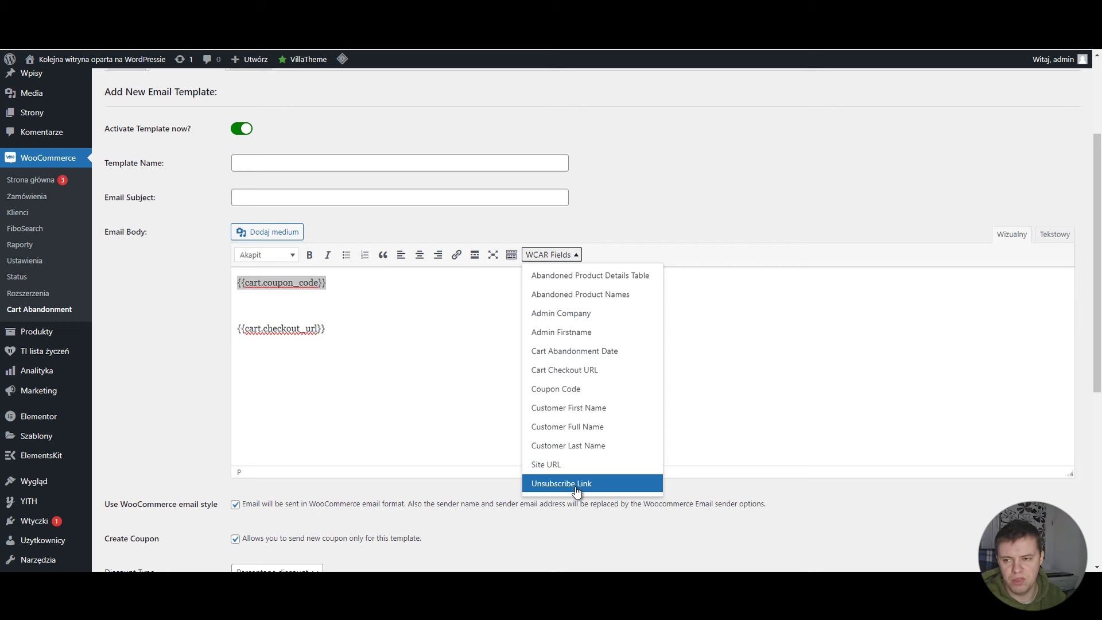
left_click(185, 456)
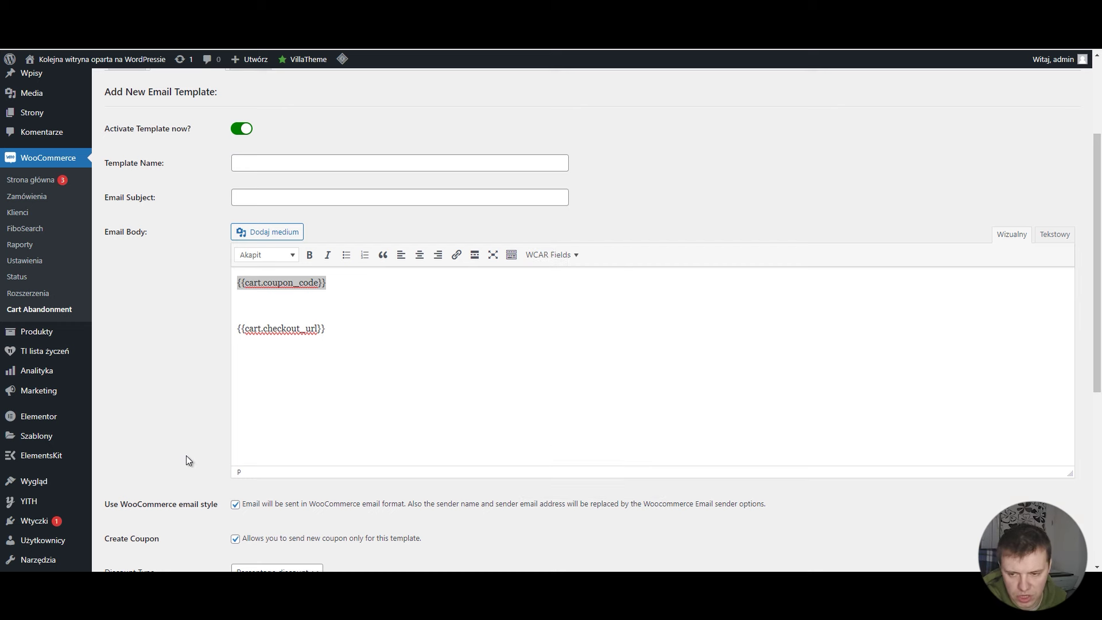
scroll(186, 456, "down", 5)
scroll(186, 456, "up", 5)
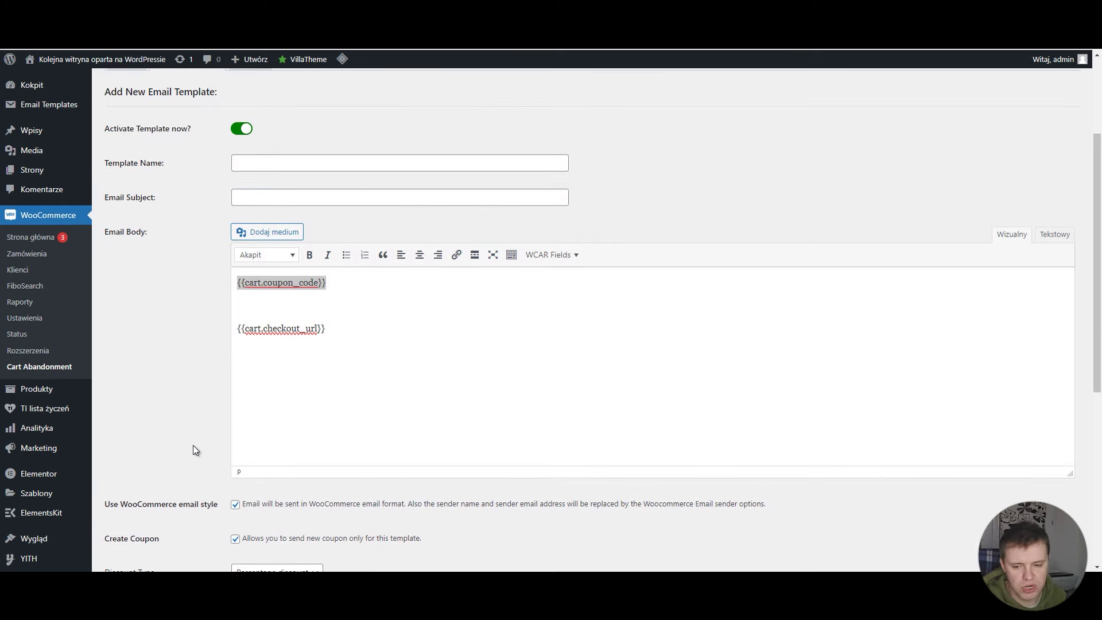
scroll(201, 438, "down", 5)
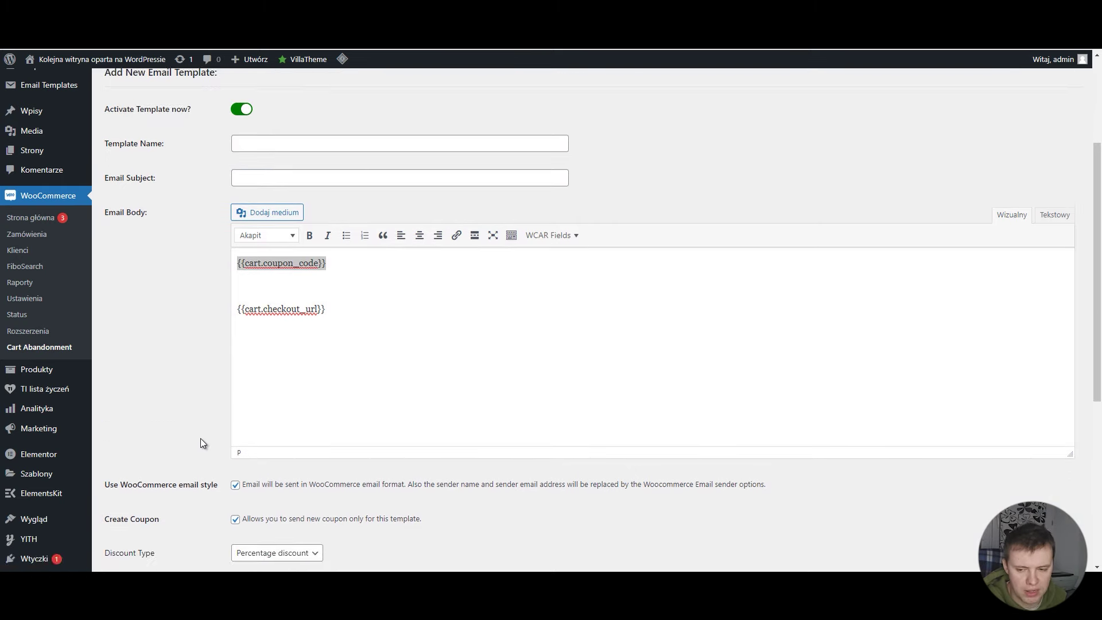
scroll(157, 503, "up", 5)
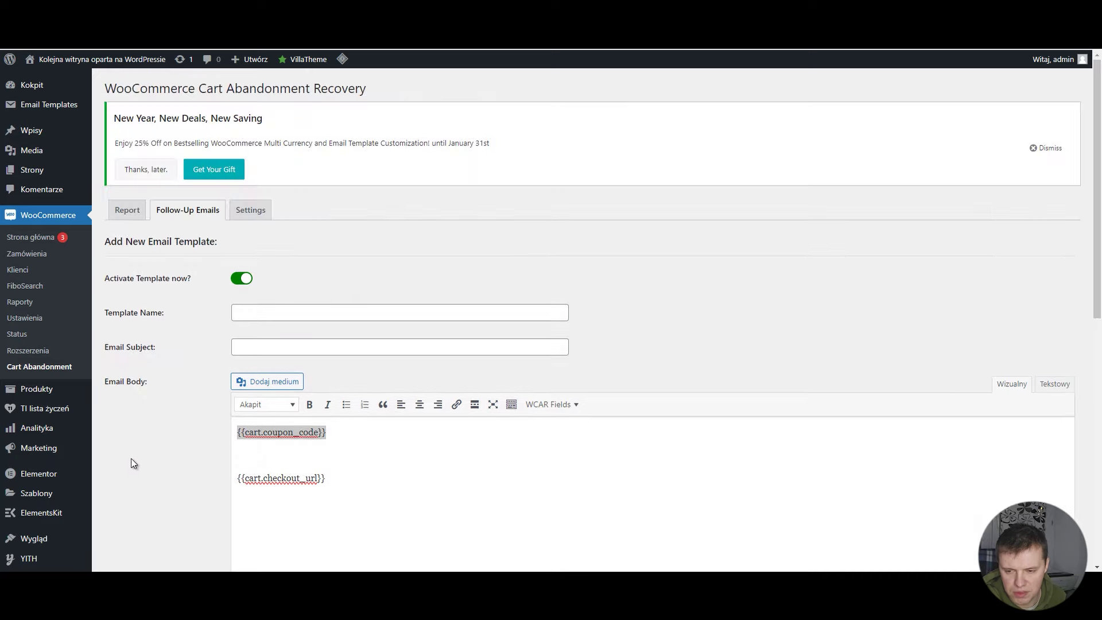
left_click(183, 215)
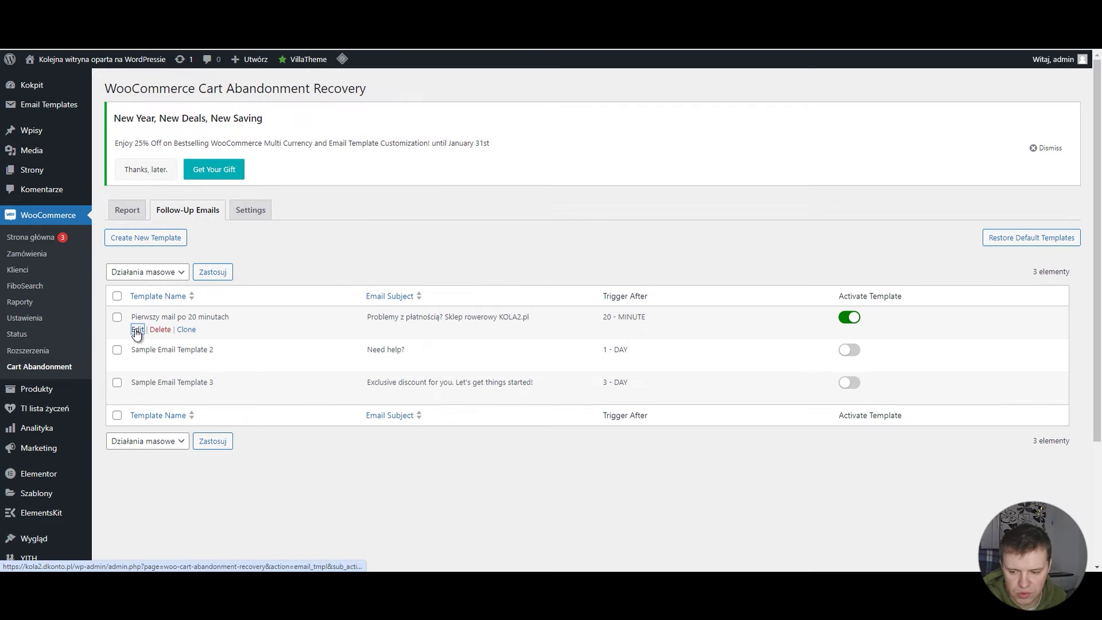
left_click(136, 329)
Step: Delete the misspelled 'Kontyniuj zakupy' line from the email body
scroll(330, 244, "down", 1)
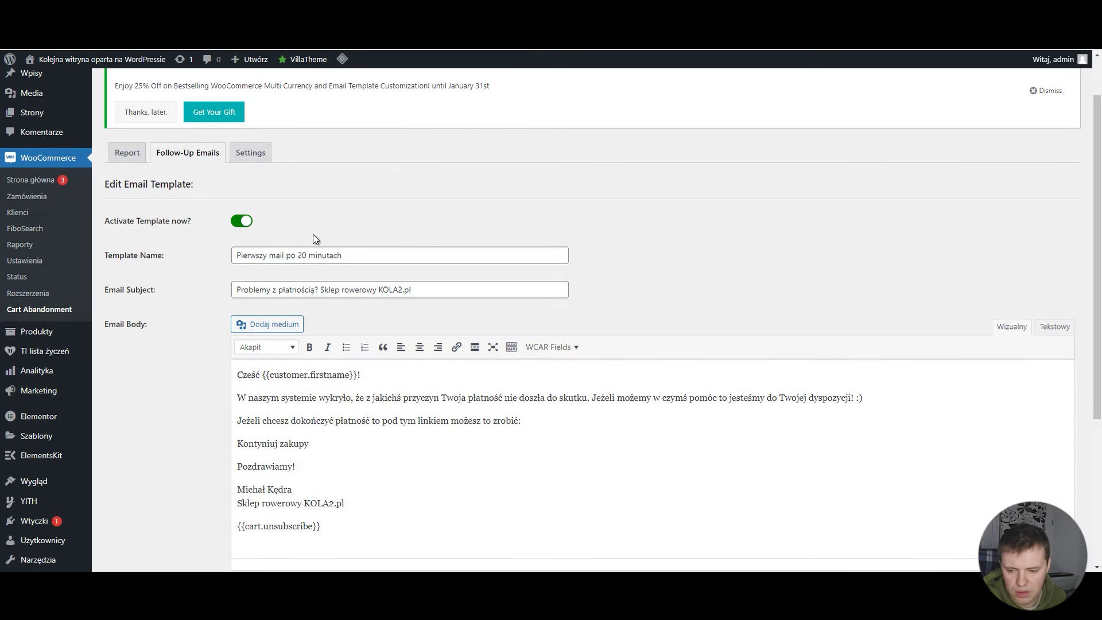
left_click_drag(353, 255, 219, 251)
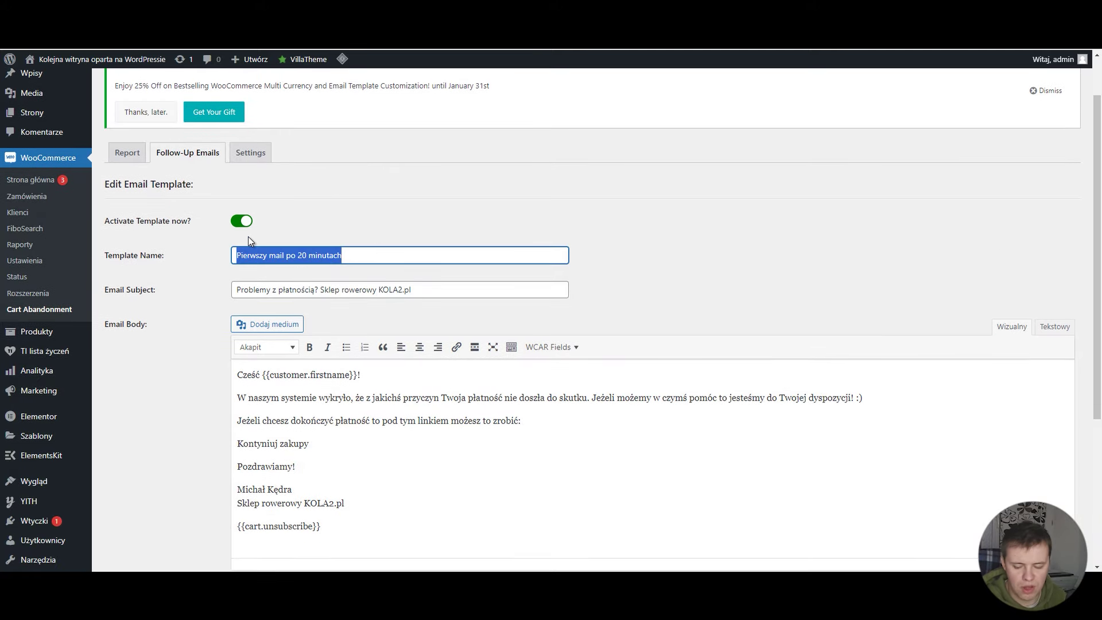
left_click(423, 289)
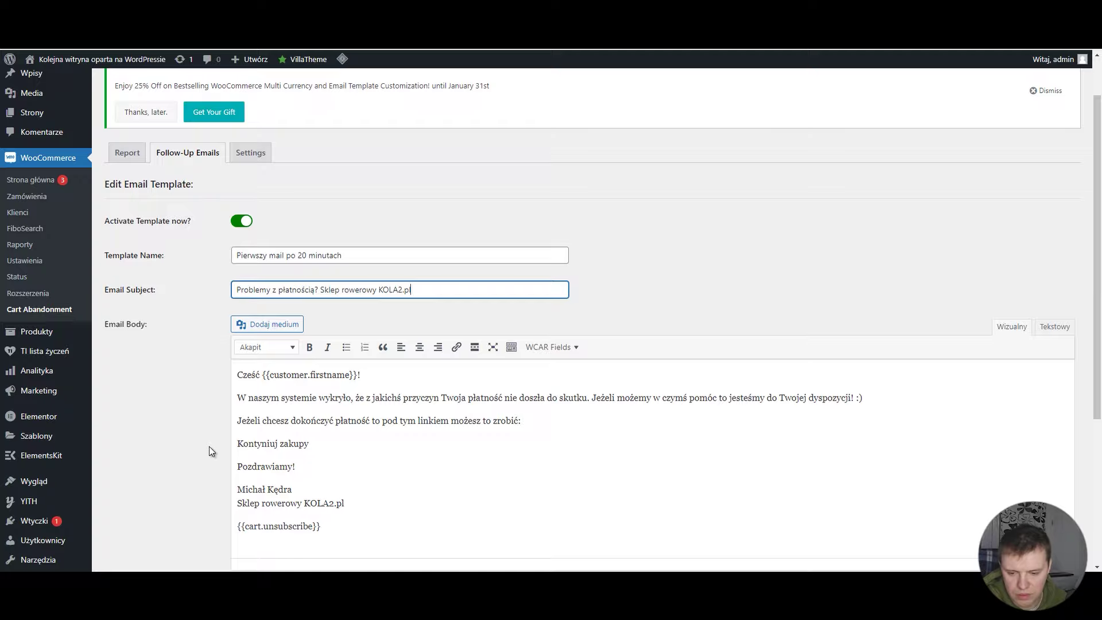
scroll(279, 315, "down", 3)
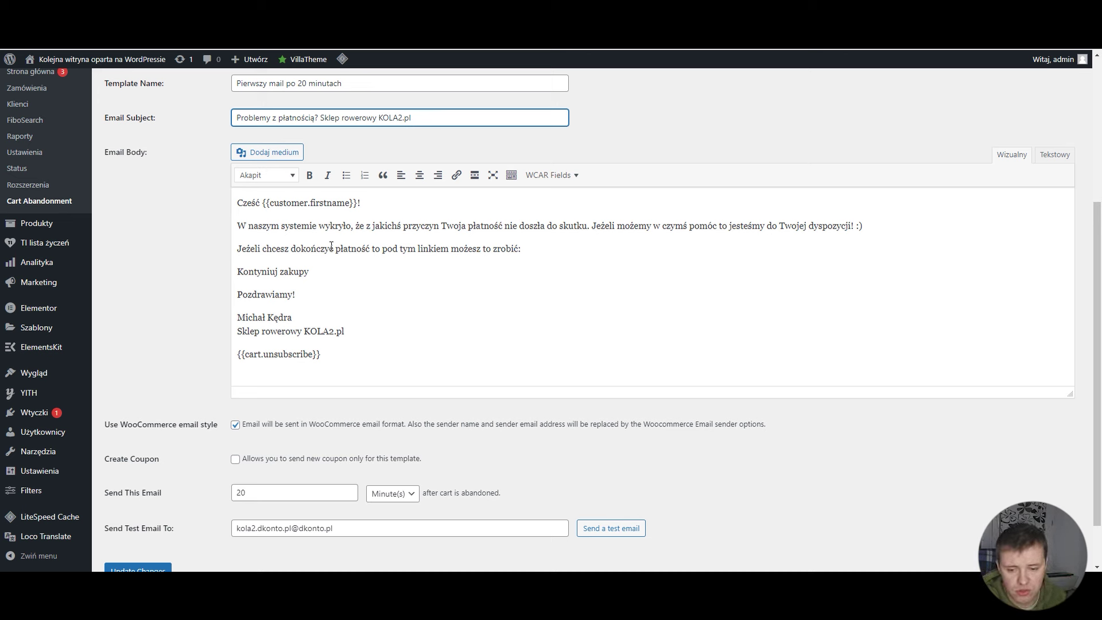
left_click_drag(318, 272, 226, 270)
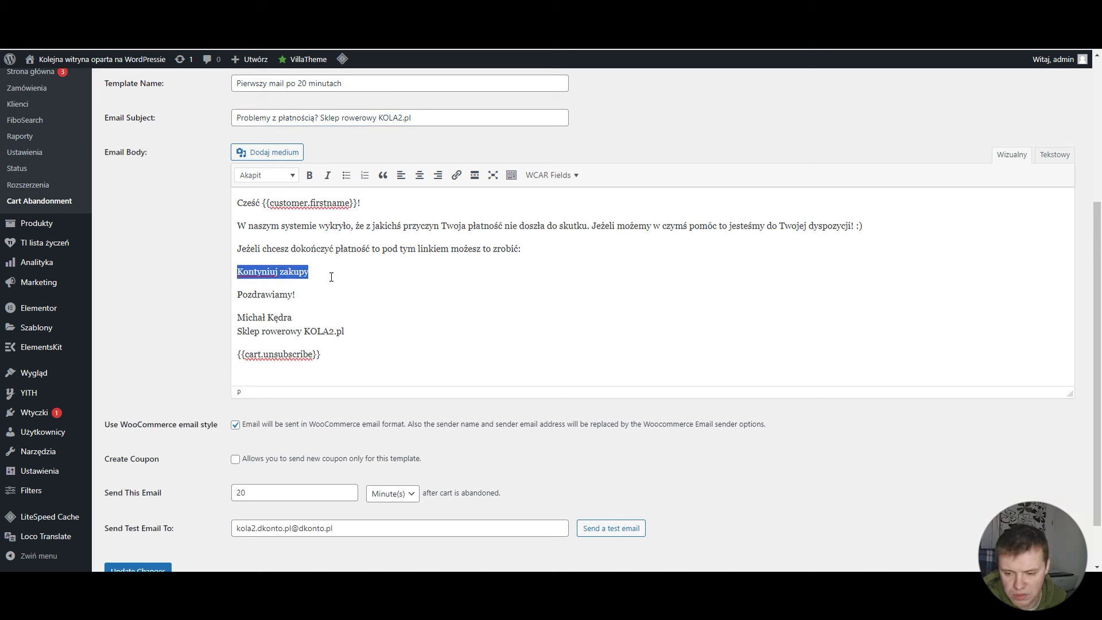
key("BackSpace")
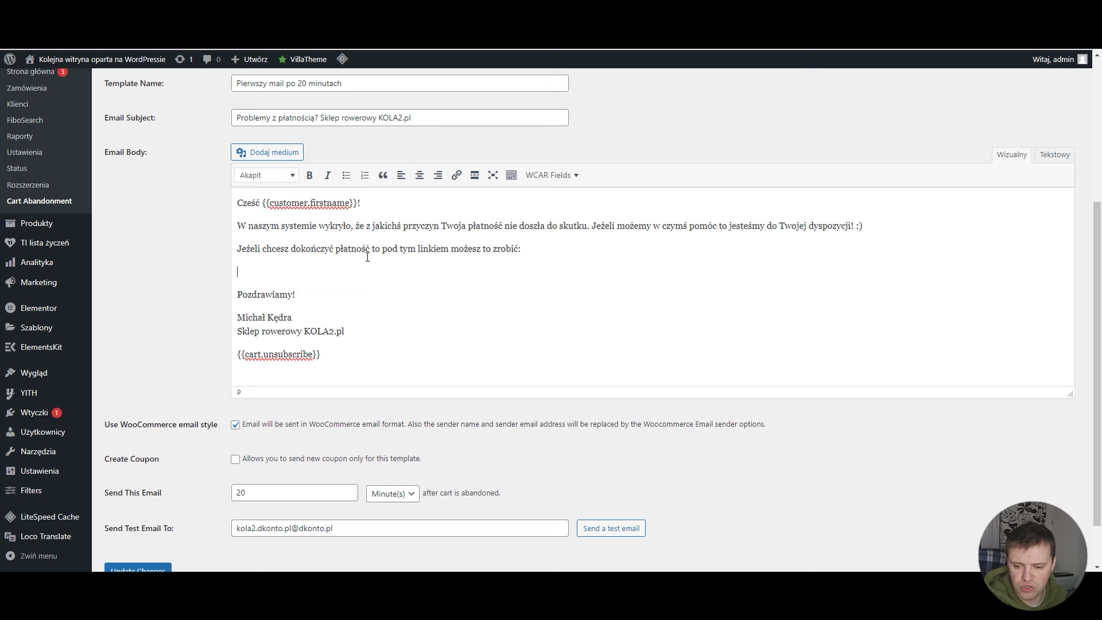
Step: Type 'Kontynuuj zakupy' on the empty line and select it
left_click(559, 176)
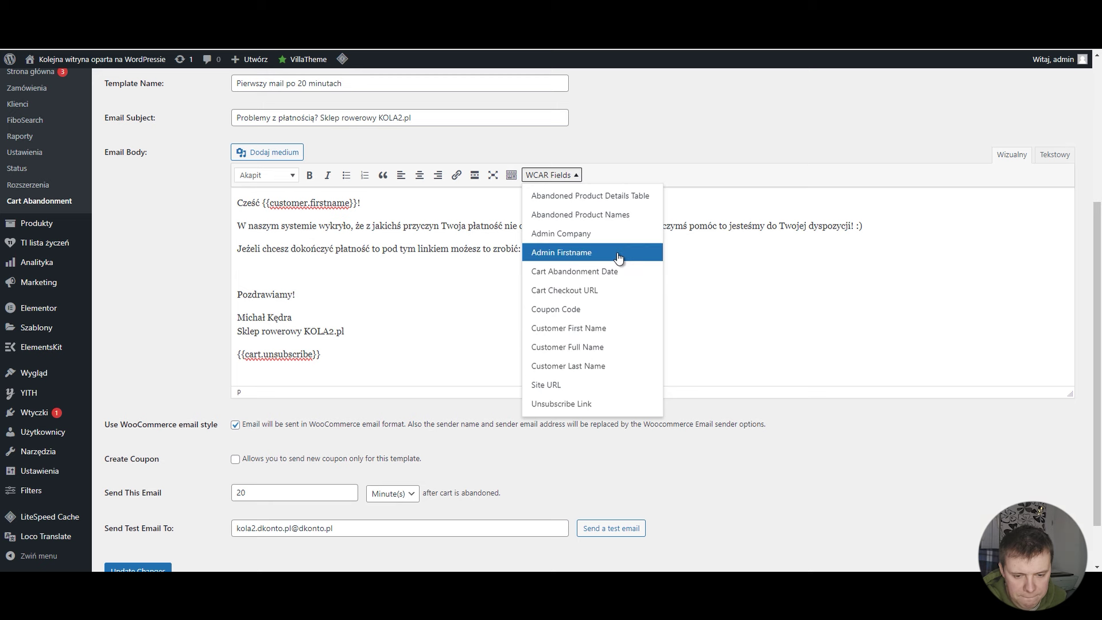
left_click(613, 291)
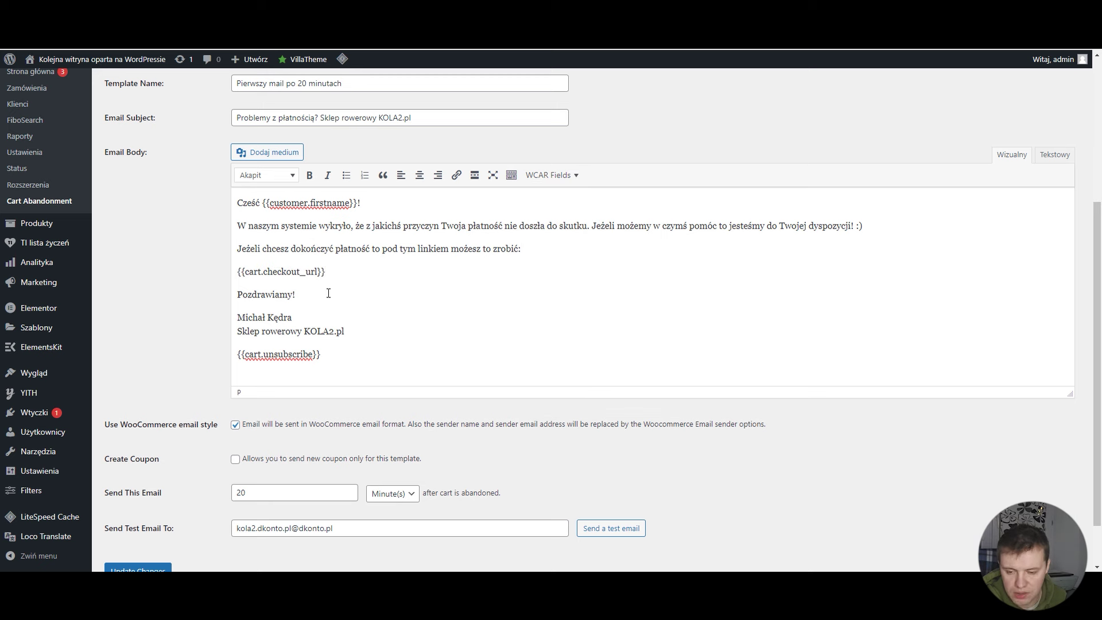
left_click_drag(296, 294, 236, 294)
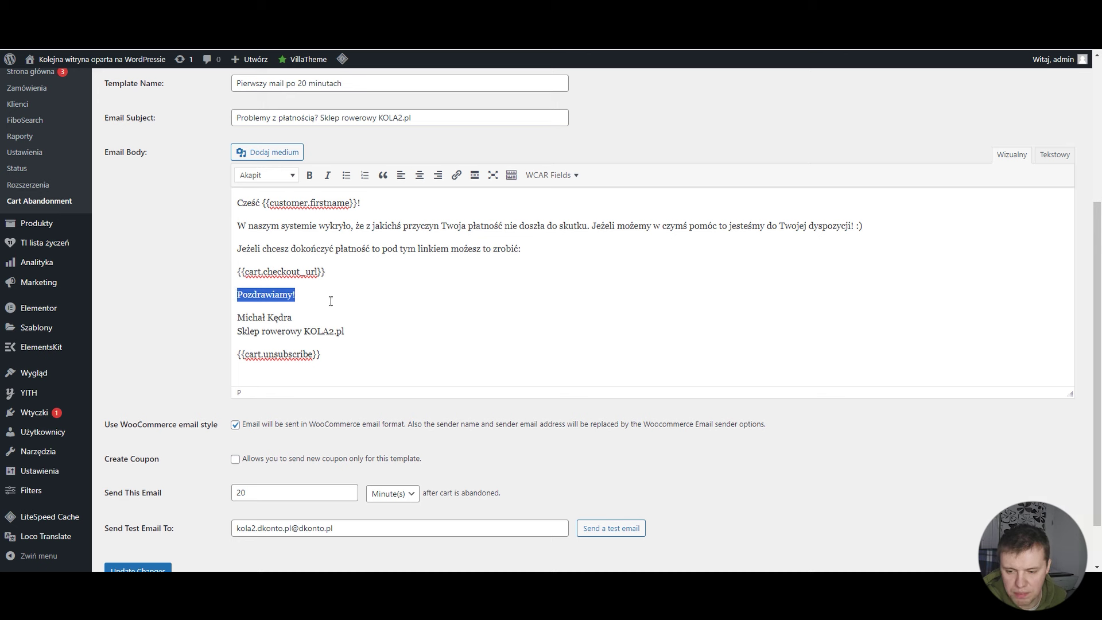
left_click_drag(359, 277, 236, 273)
key("BackSpace")
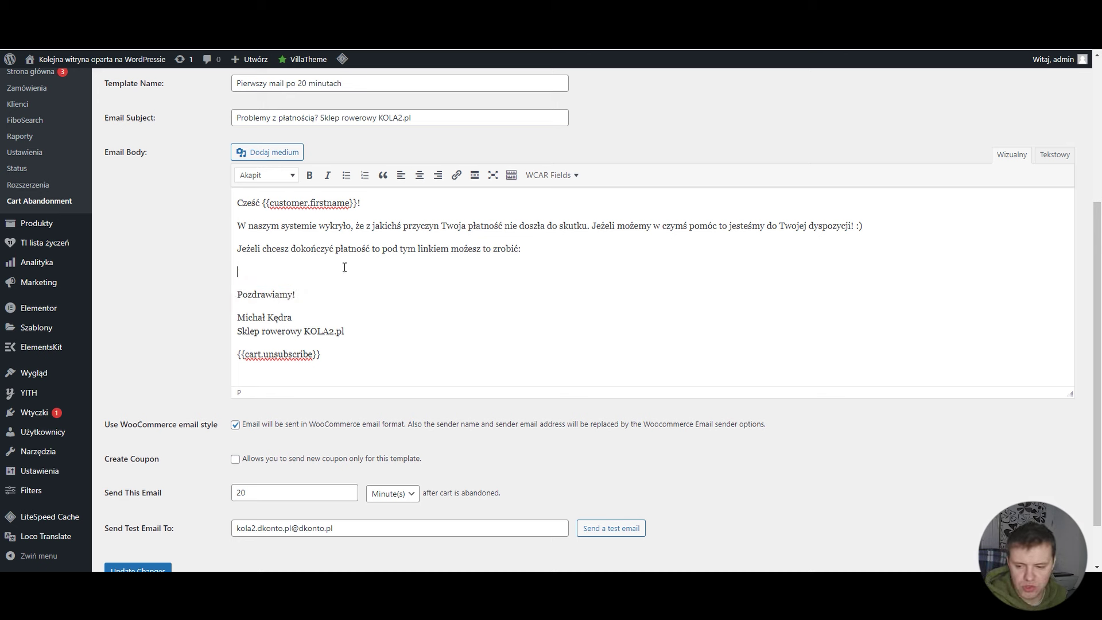
type("Kontynuuj zaky")
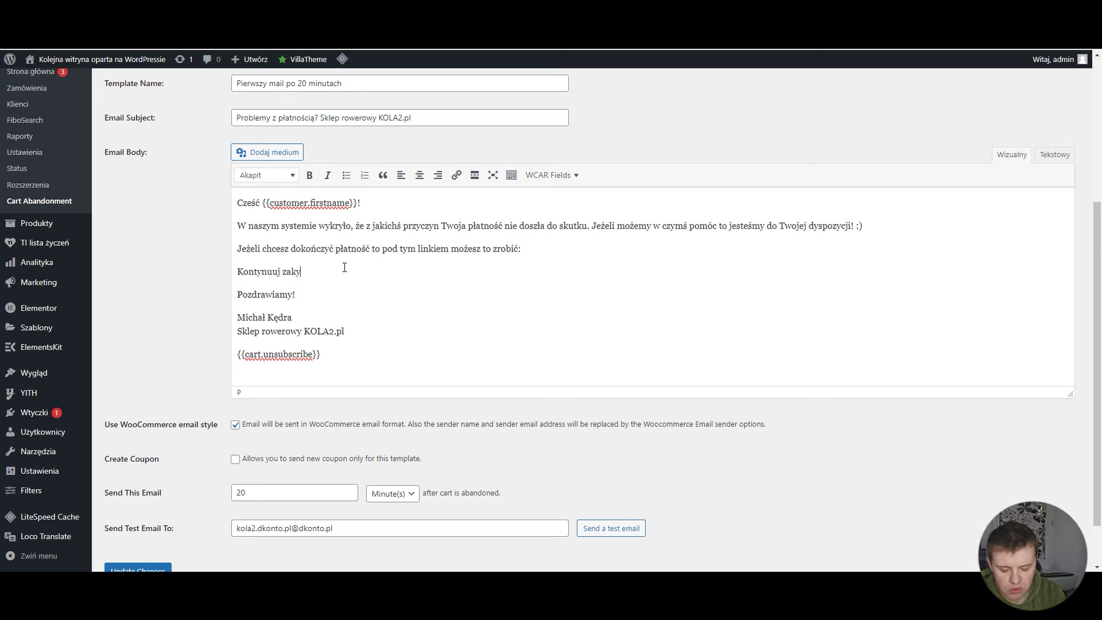
key("BackSpace")
type("upy")
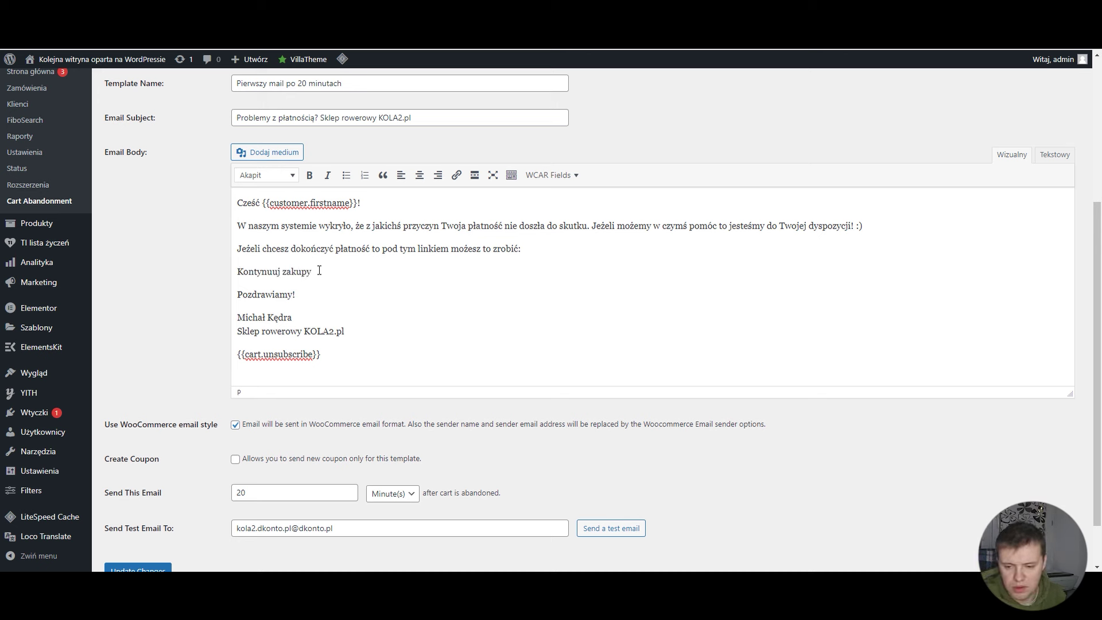
left_click_drag(319, 270, 226, 271)
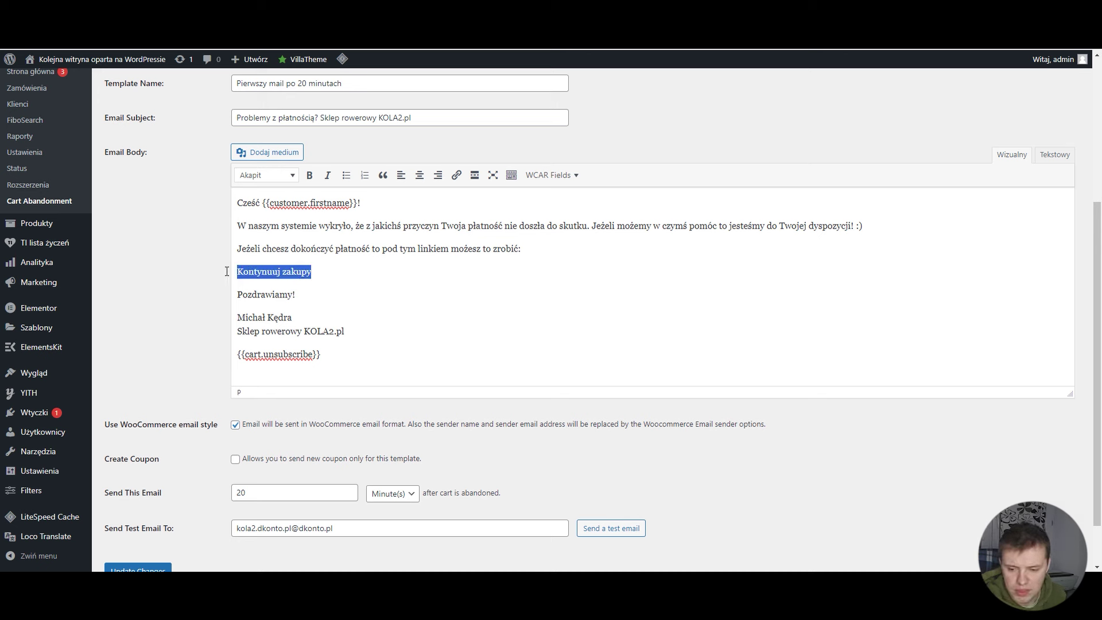
Step: Insert and remove the Cart Checkout URL placeholder, then retype and select 'Kontynuuj zakupy'
left_click(457, 176)
left_click(570, 179)
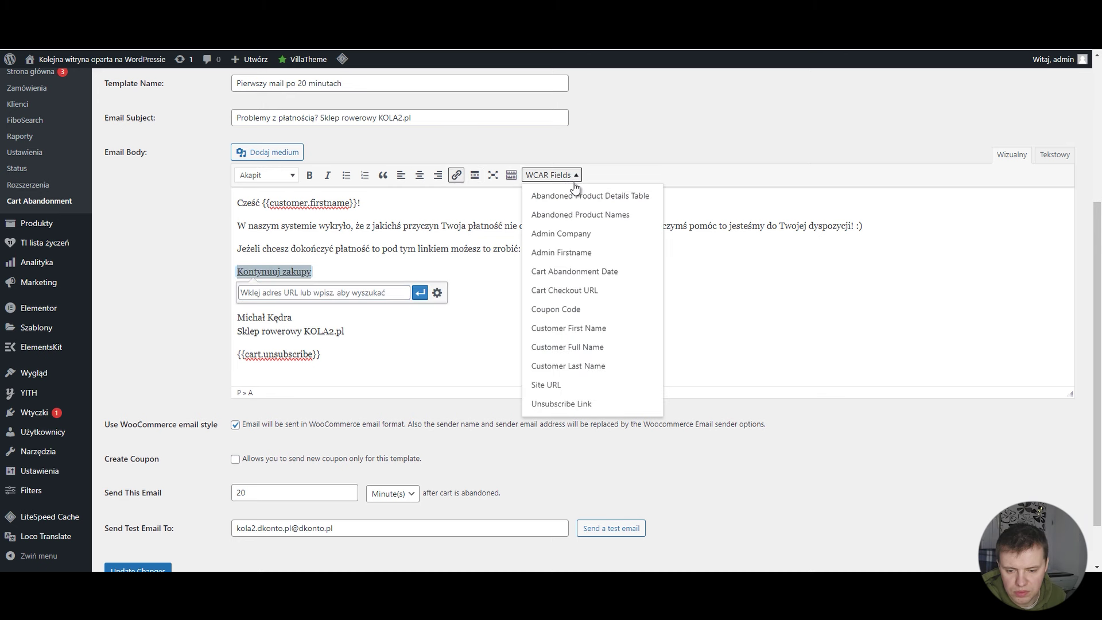
left_click(607, 294)
left_click_drag(351, 271, 236, 272)
key("ctrl+c")
key("BackSpace")
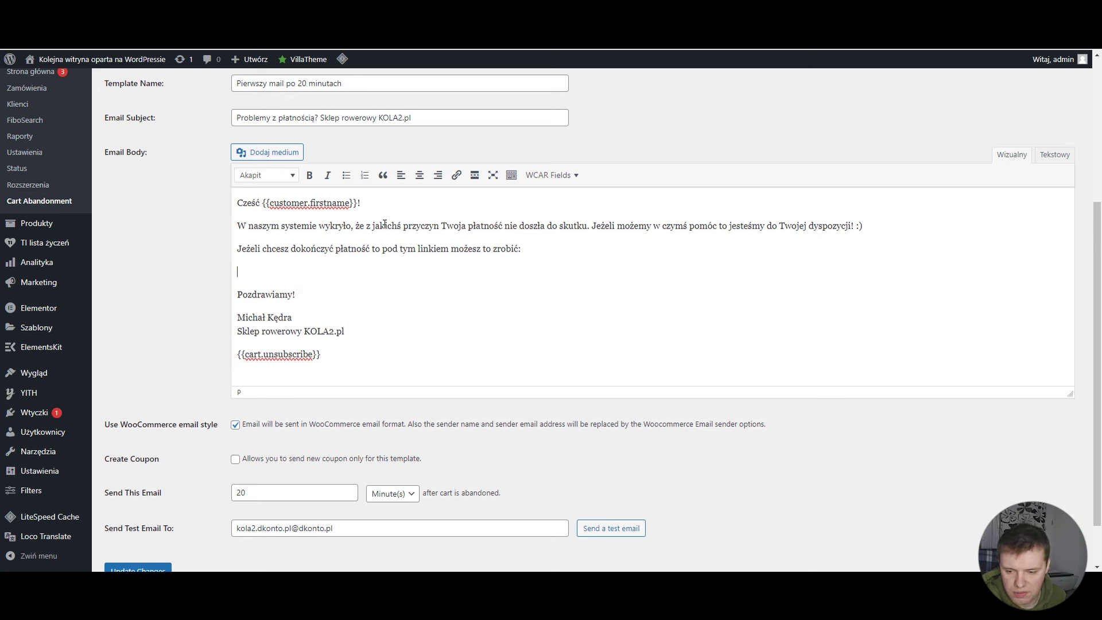
type("Kon")
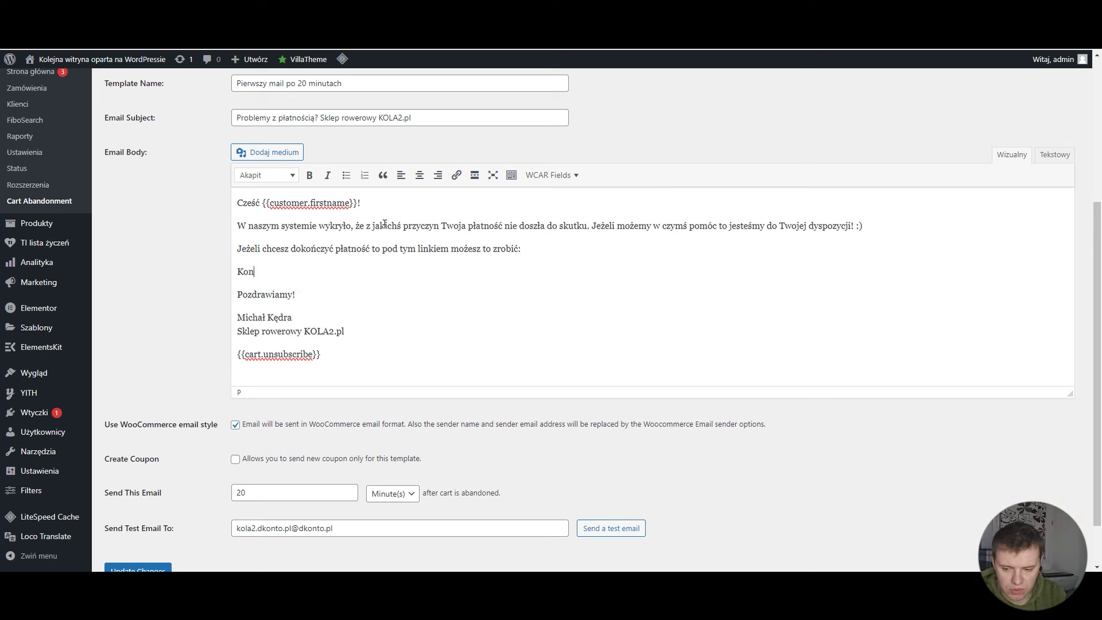
type("tynuuj zakupy")
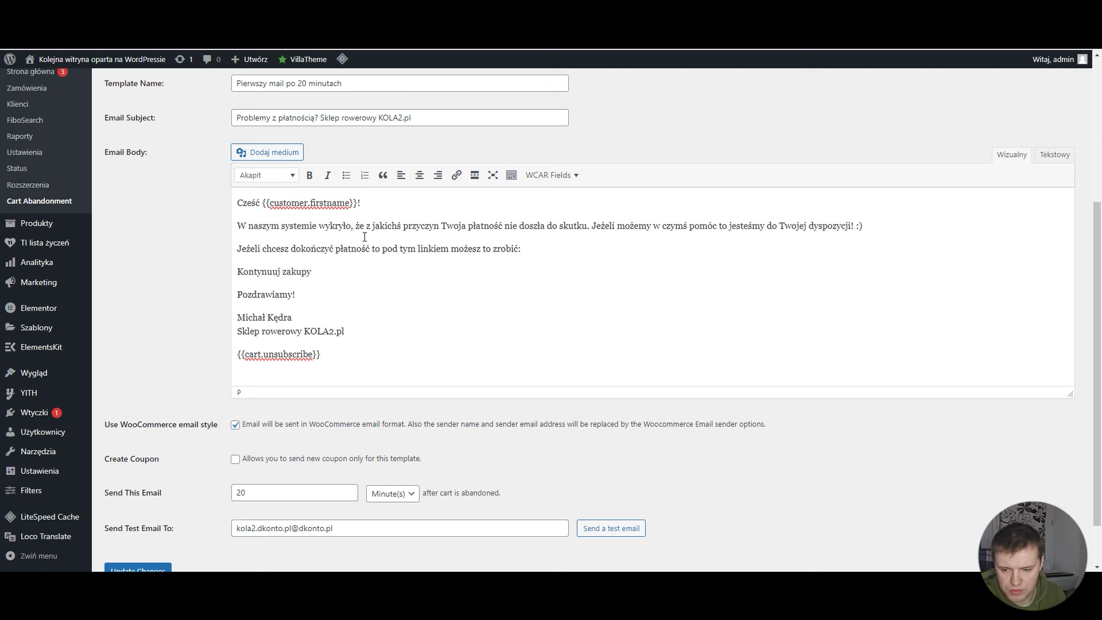
left_click_drag(311, 272, 236, 272)
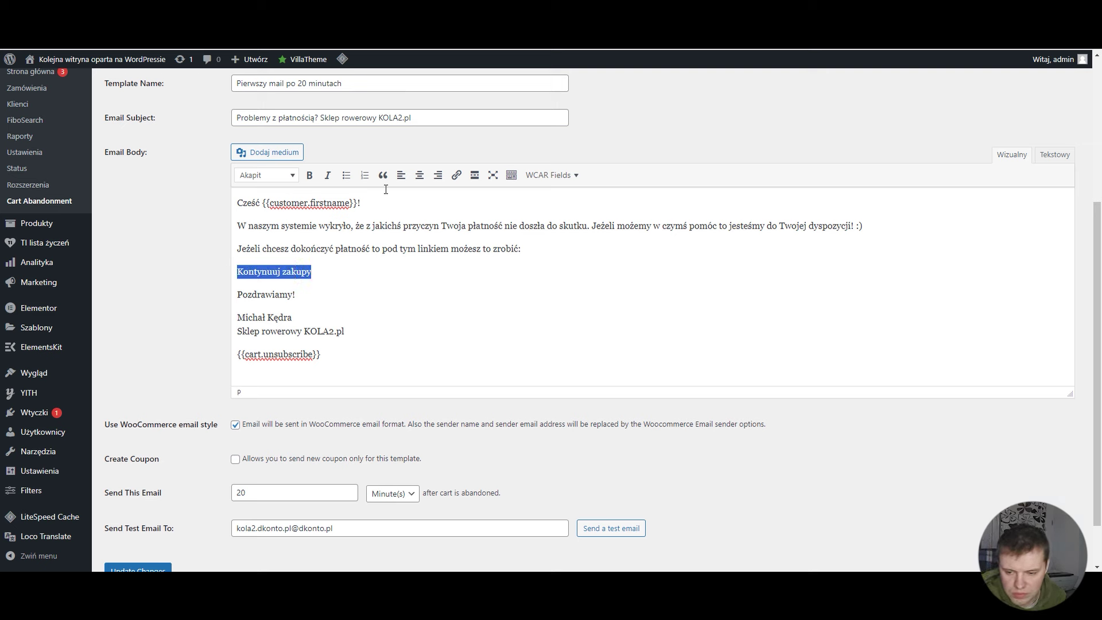
Step: Link 'Kontynuuj zakupy' to the {{cart.checkout_url}} address
left_click(457, 175)
key("ctrl+v")
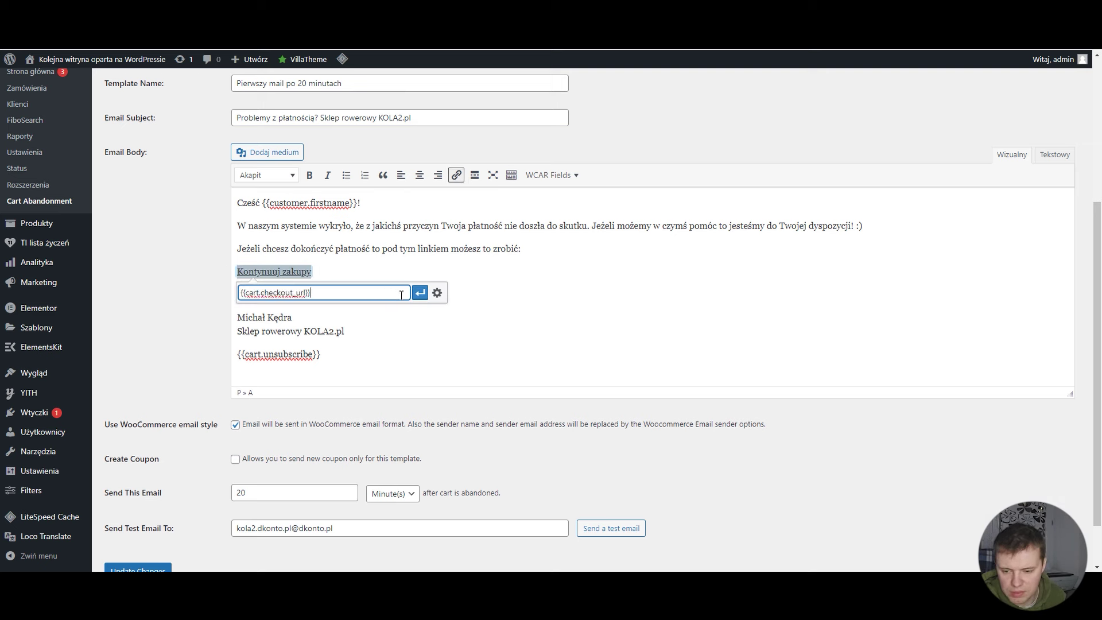
left_click(420, 294)
left_click(384, 283)
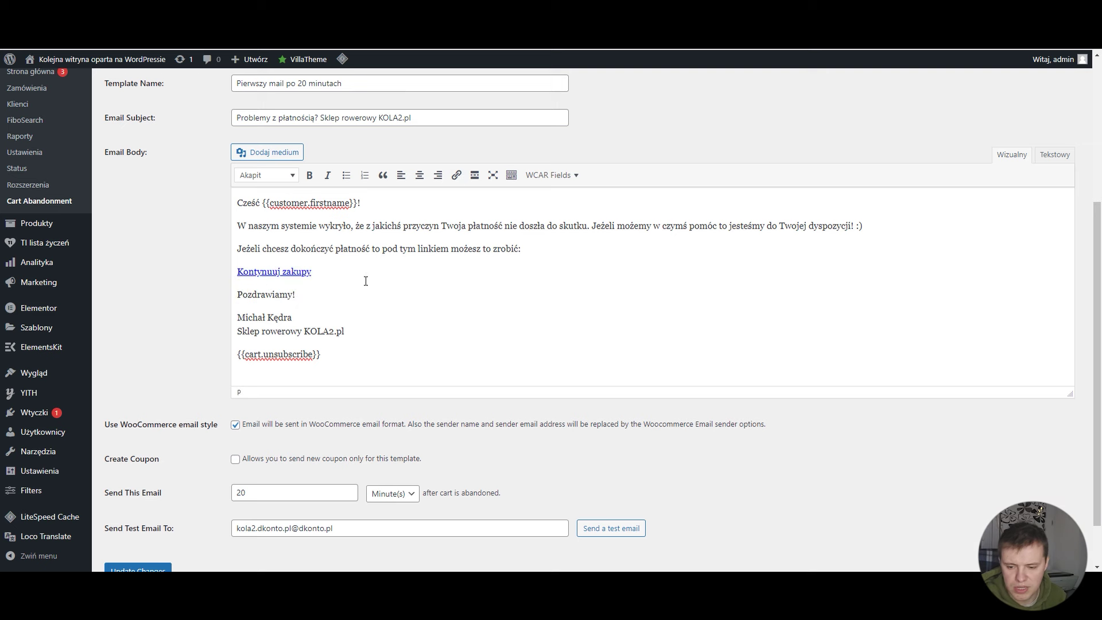
Step: Send a test email to the Gmail test address, then switch to the Gmail inbox
scroll(373, 292, "down", 1)
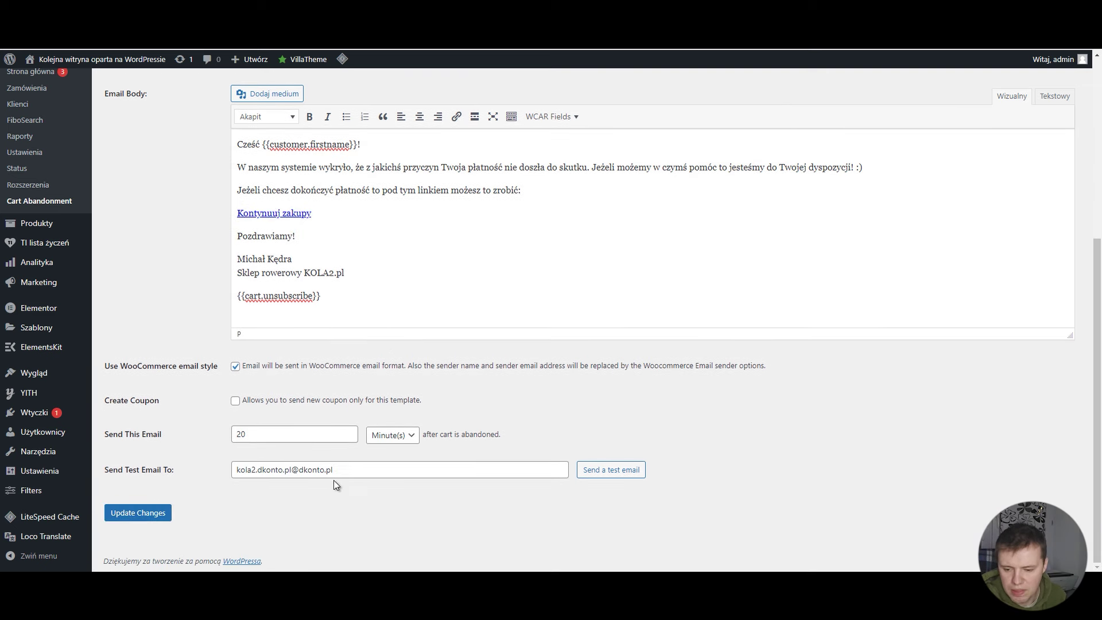
left_click_drag(334, 470, 353, 391)
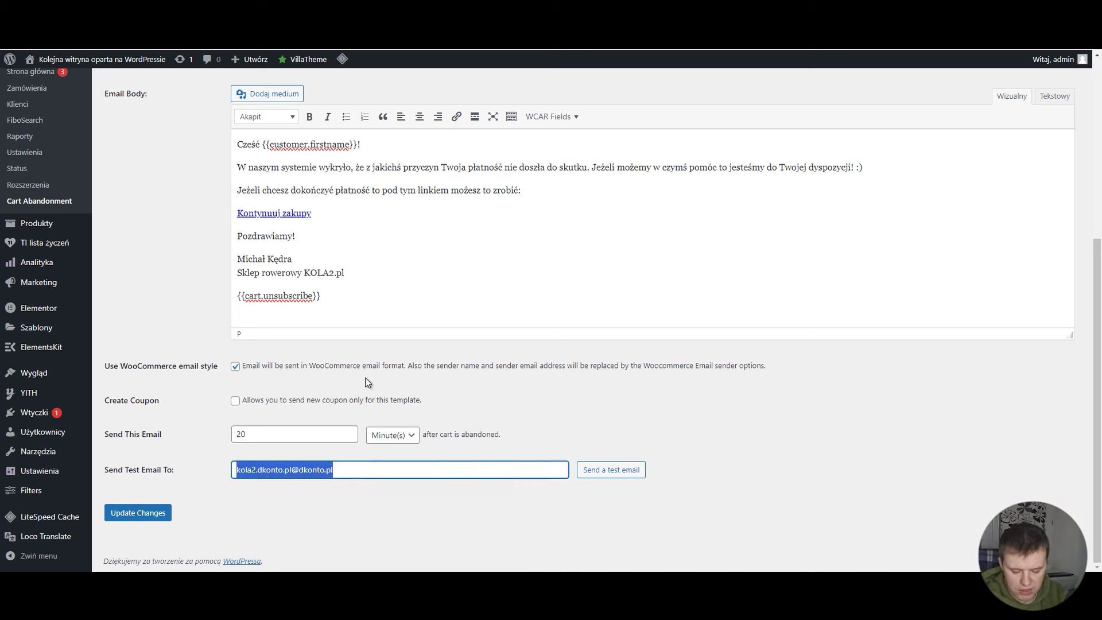
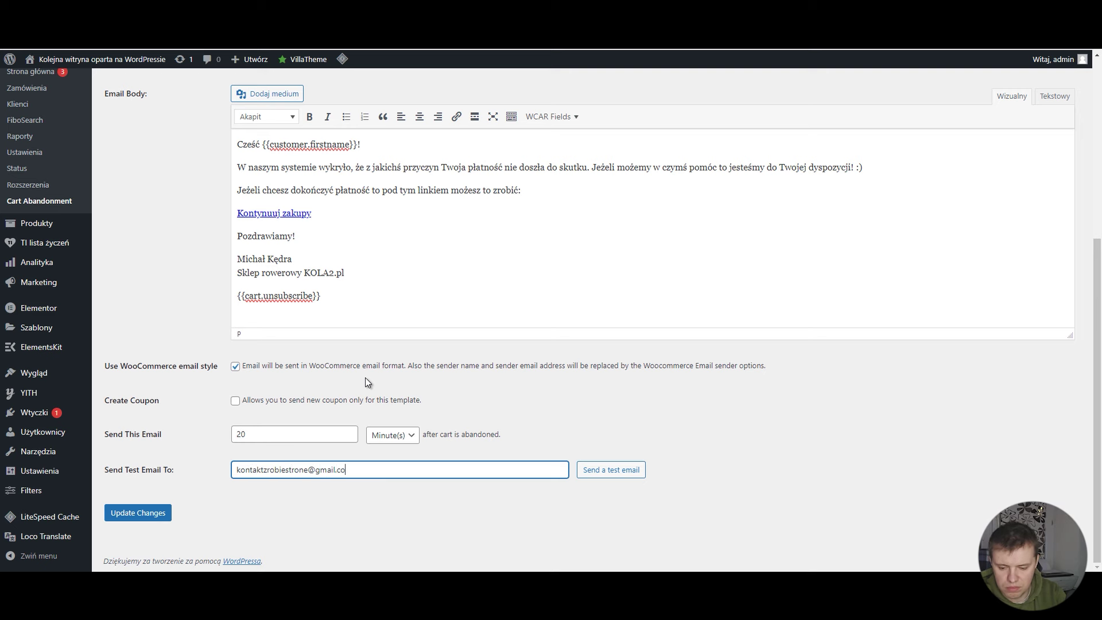
key("Return")
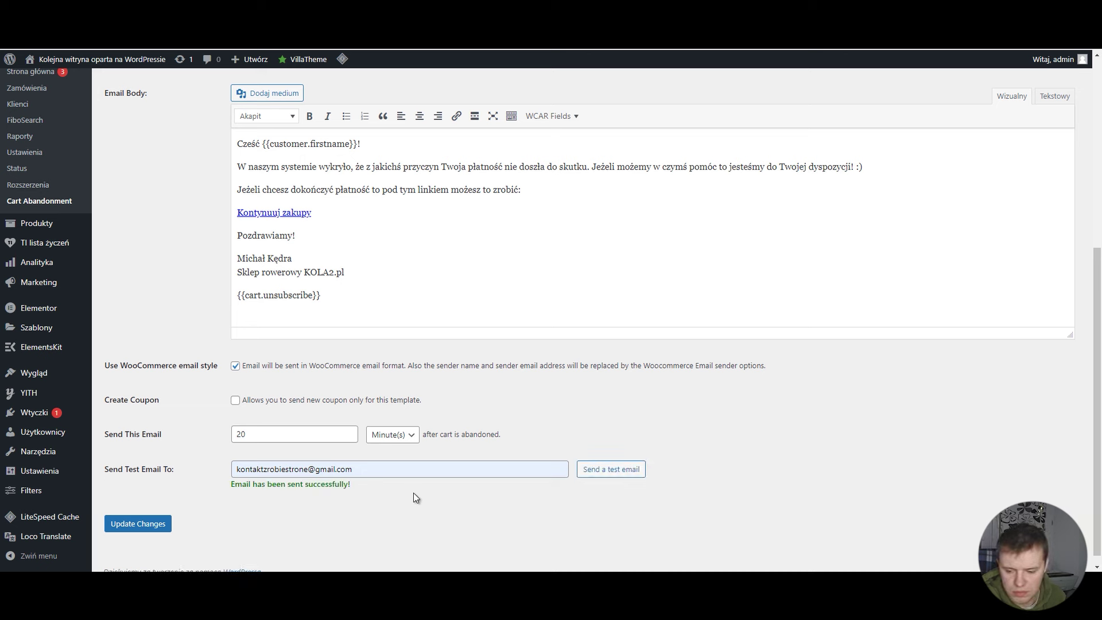
left_click_drag(416, 497, 699, 412)
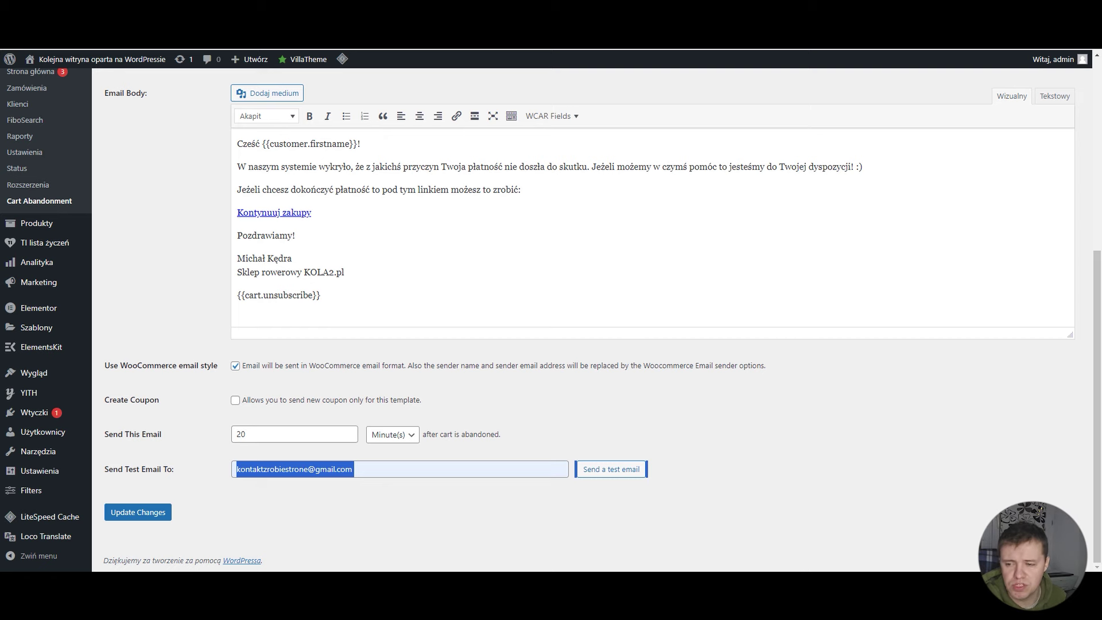
left_click(86, 37)
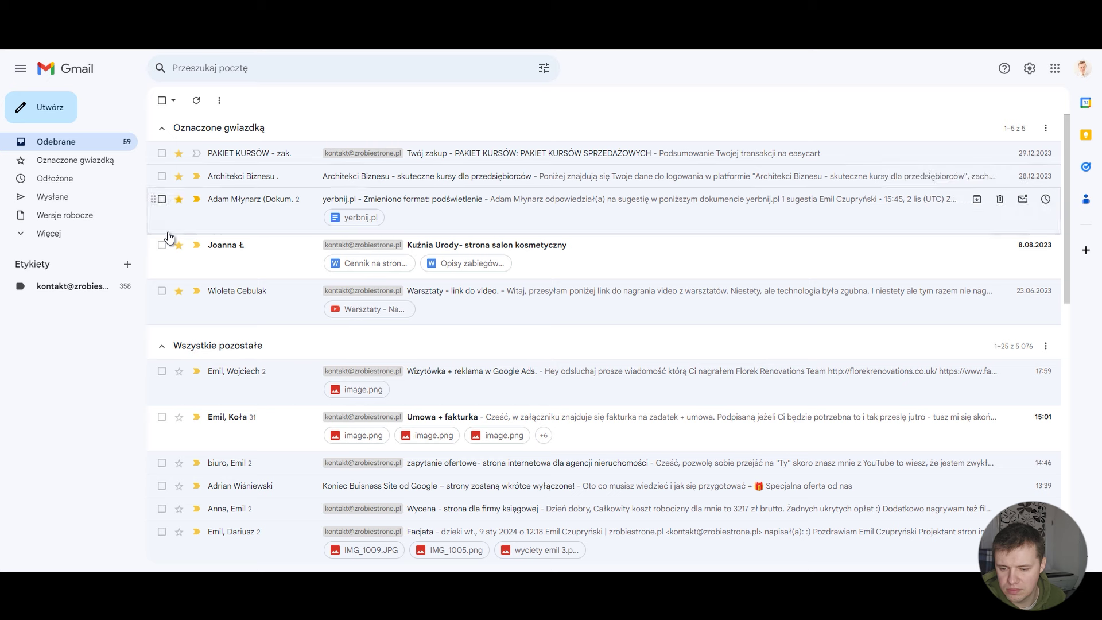
Step: Open the 'Problemy z płatnością?' email in Spam and select its 'Don't remind me again.' text
left_click(87, 236)
left_click(84, 330)
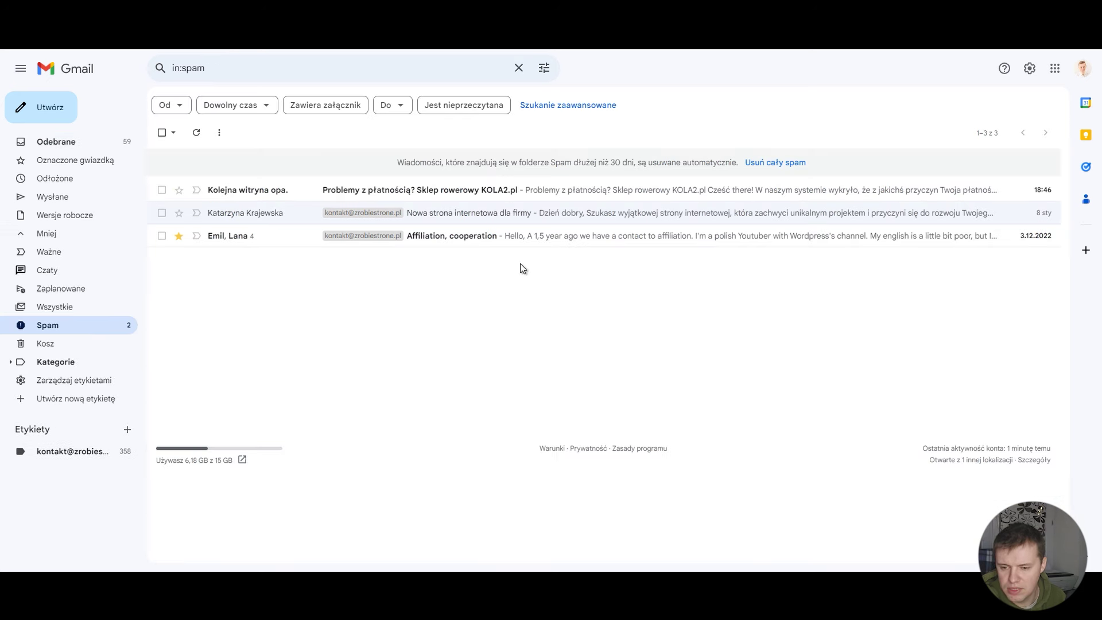
left_click(602, 193)
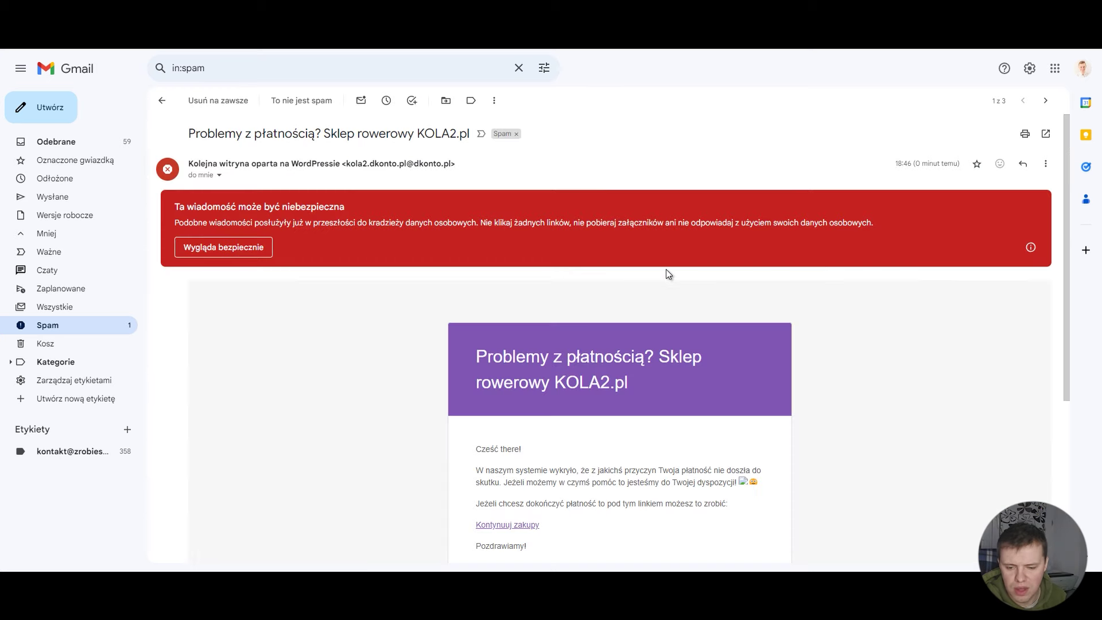
scroll(669, 274, "down", 3)
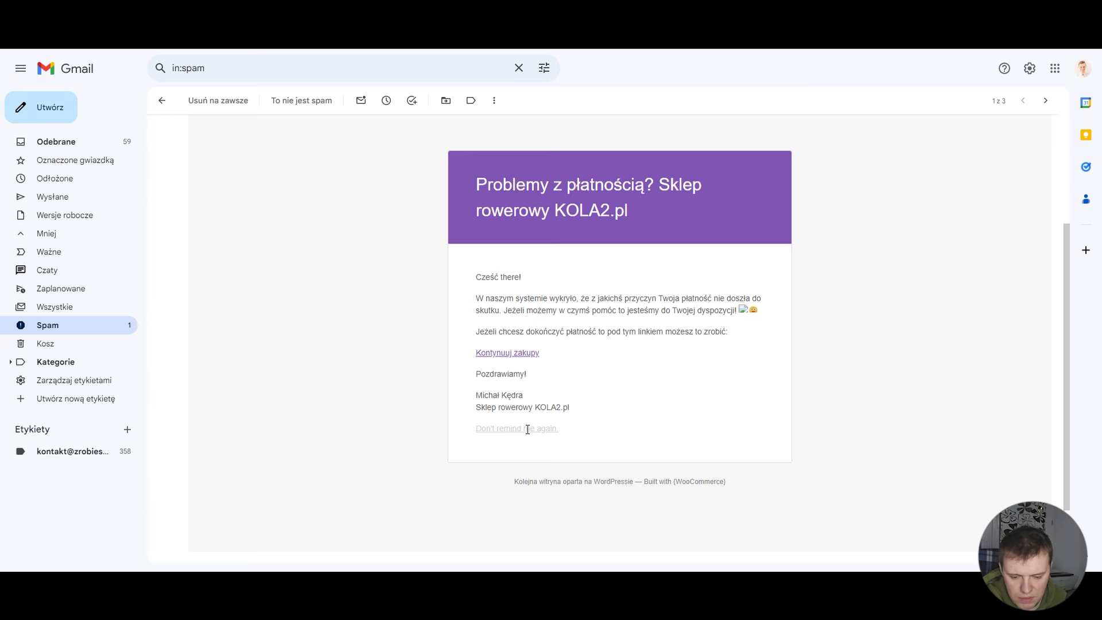
left_click_drag(562, 435, 476, 430)
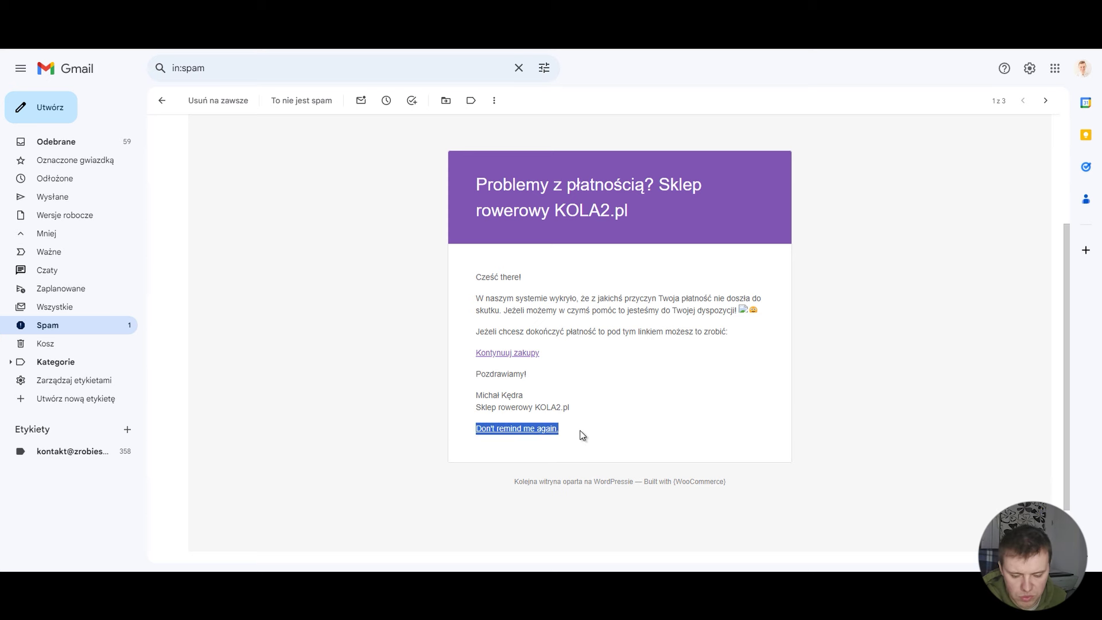
left_click(577, 424)
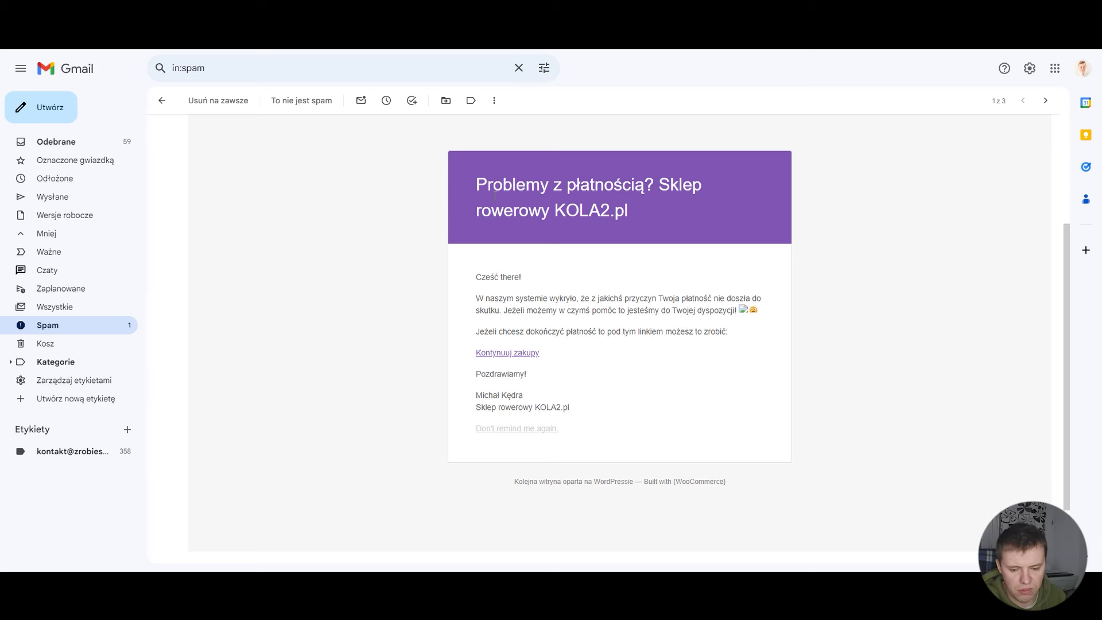
left_click_drag(558, 429, 460, 428)
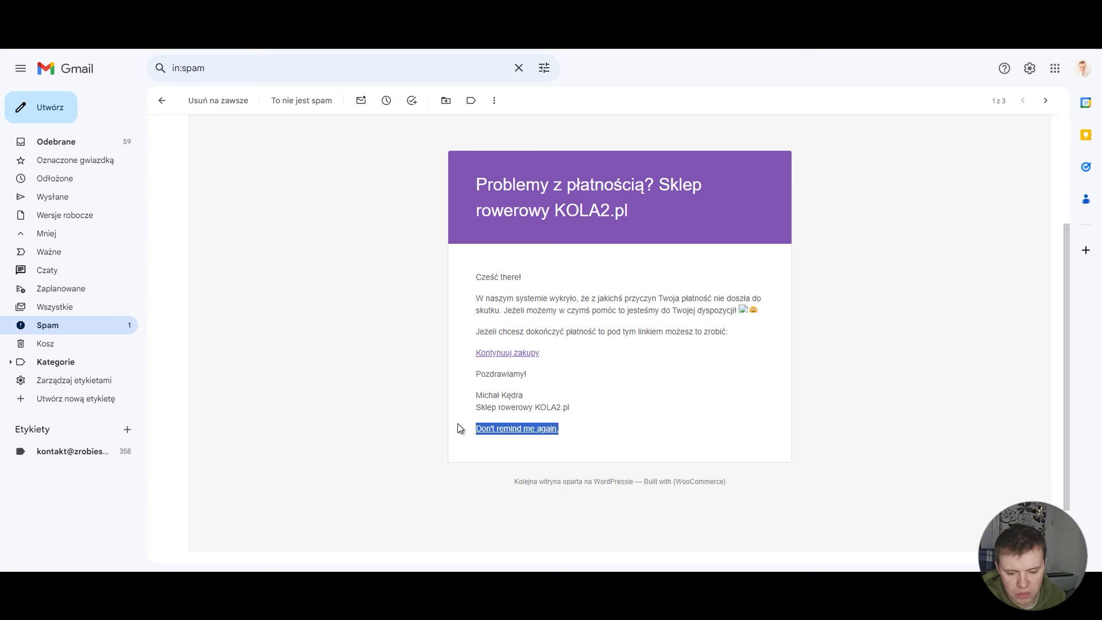
Step: Replace the {{cart.unsubscribe}} placeholder in the body with 'Nie przypominaj ponownie'
key("ctrl+Tab")
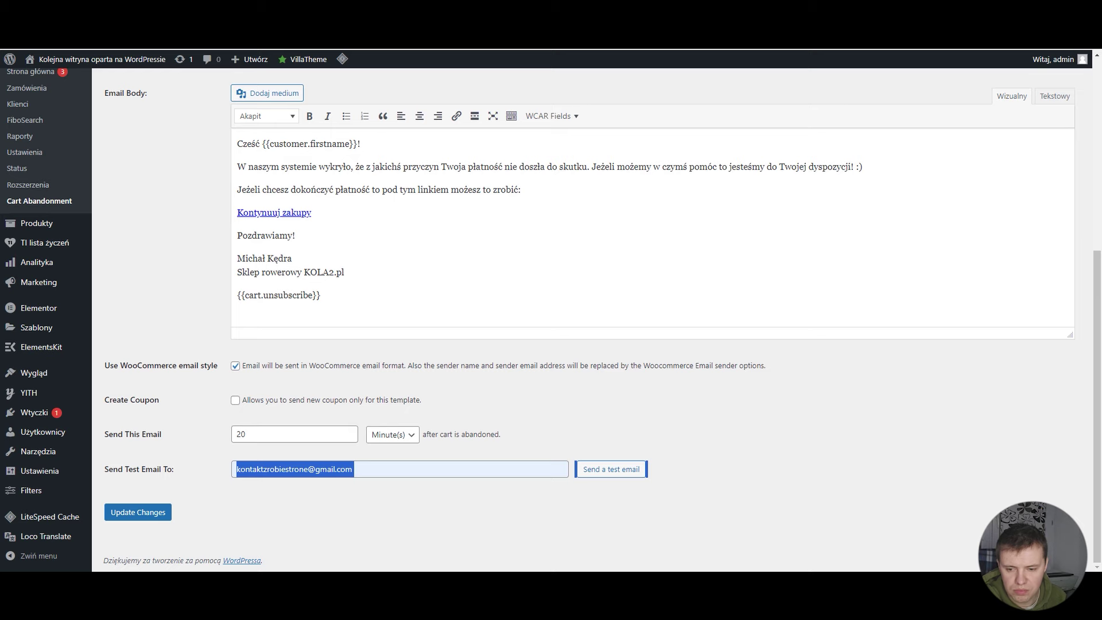
left_click_drag(321, 296, 236, 295)
key("ctrl+c")
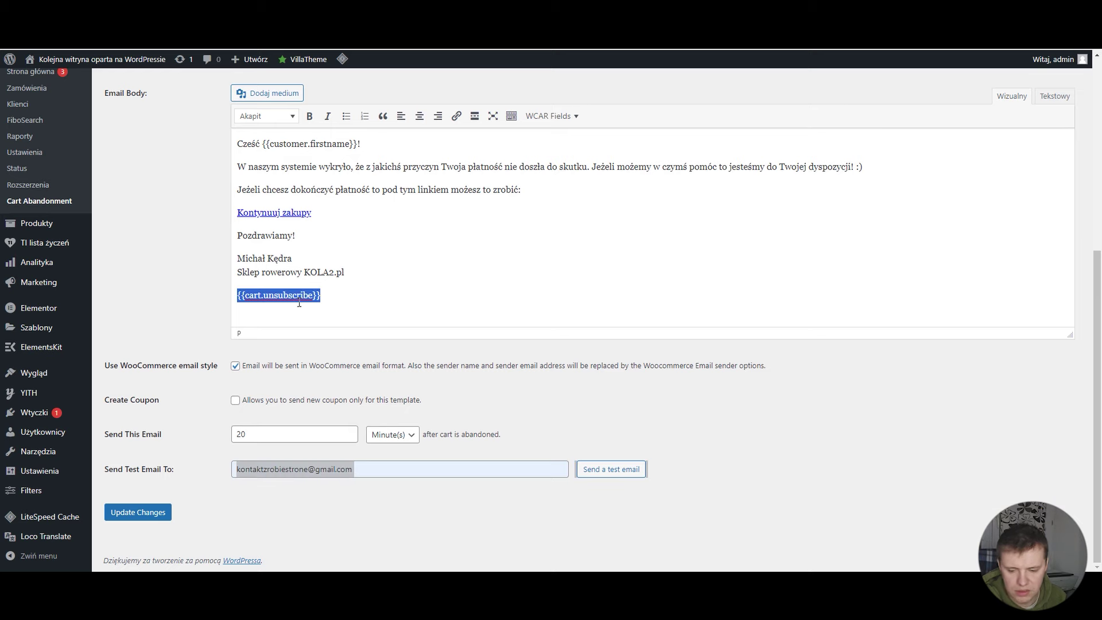
type("Nie")
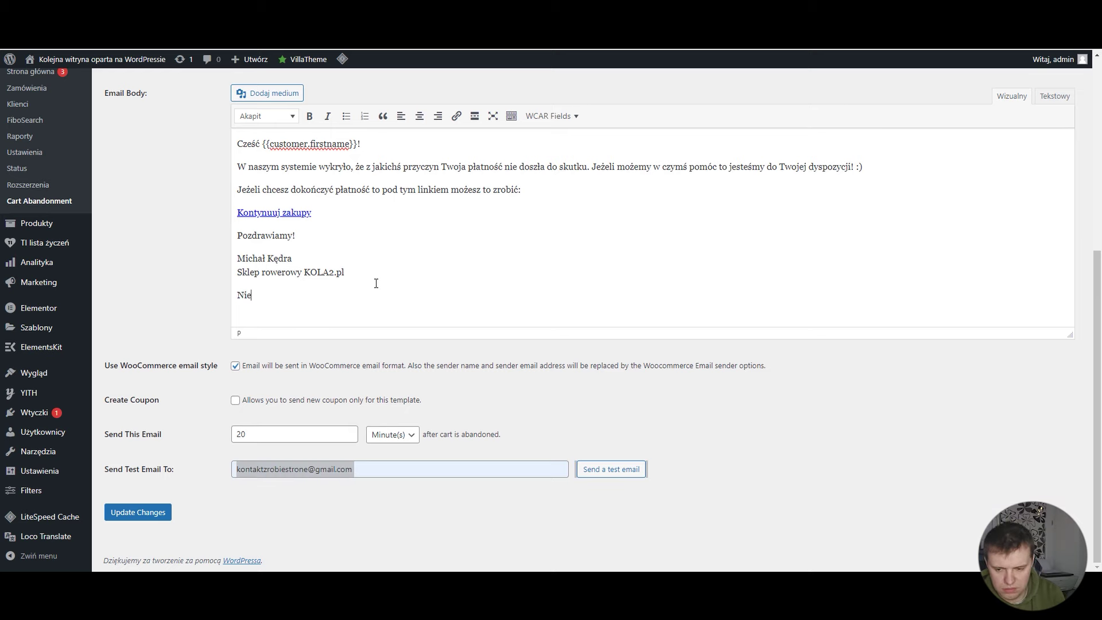
type(" przypom")
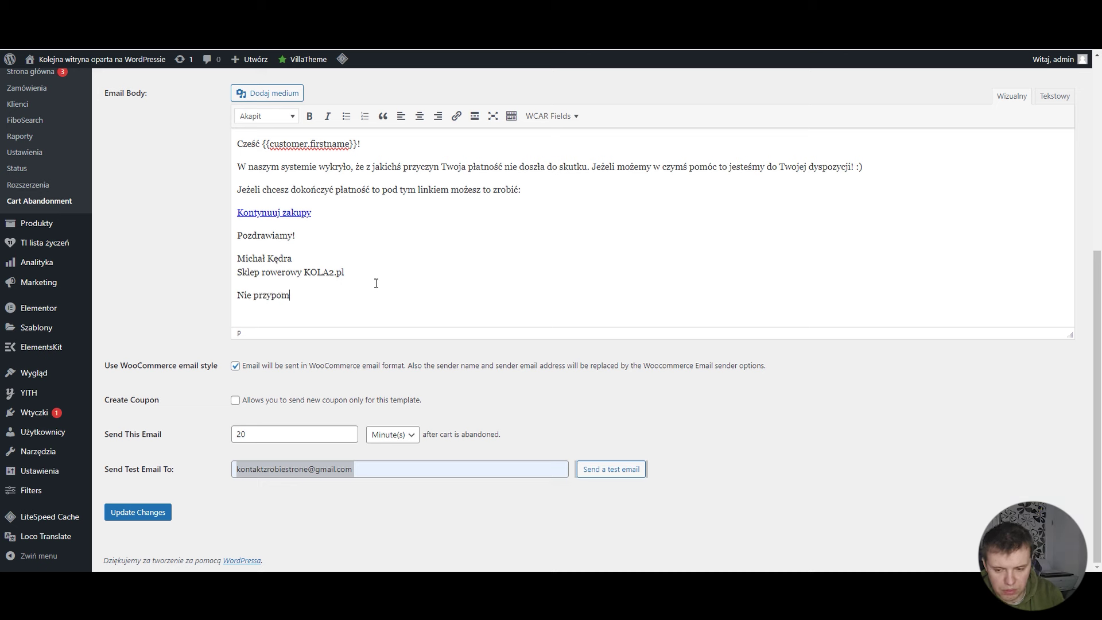
type("inaj ponownie")
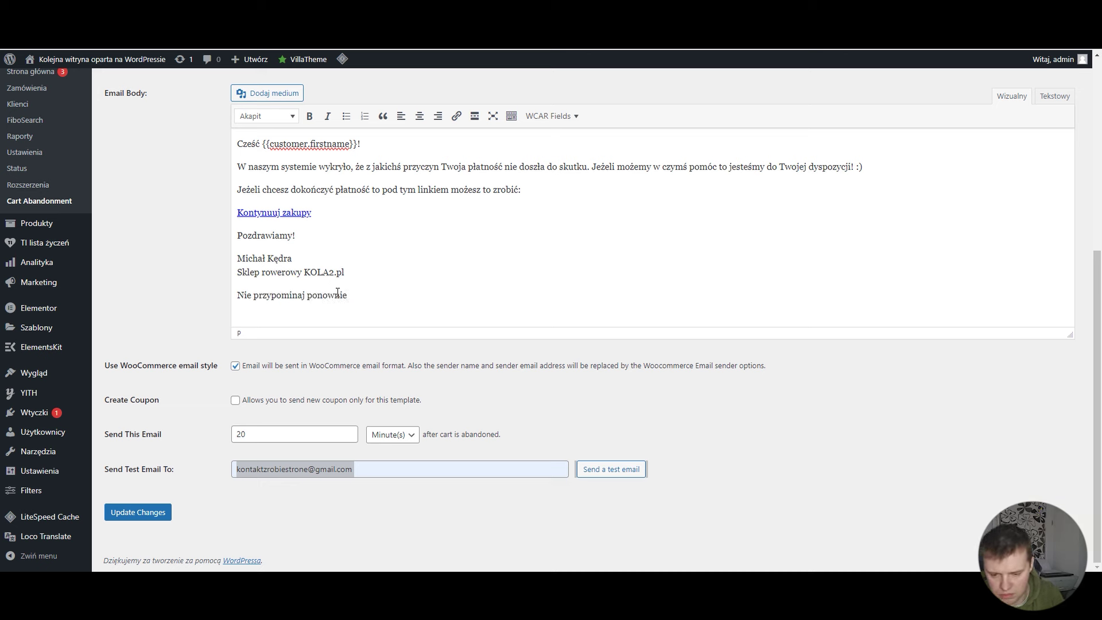
left_click_drag(347, 295, 236, 295)
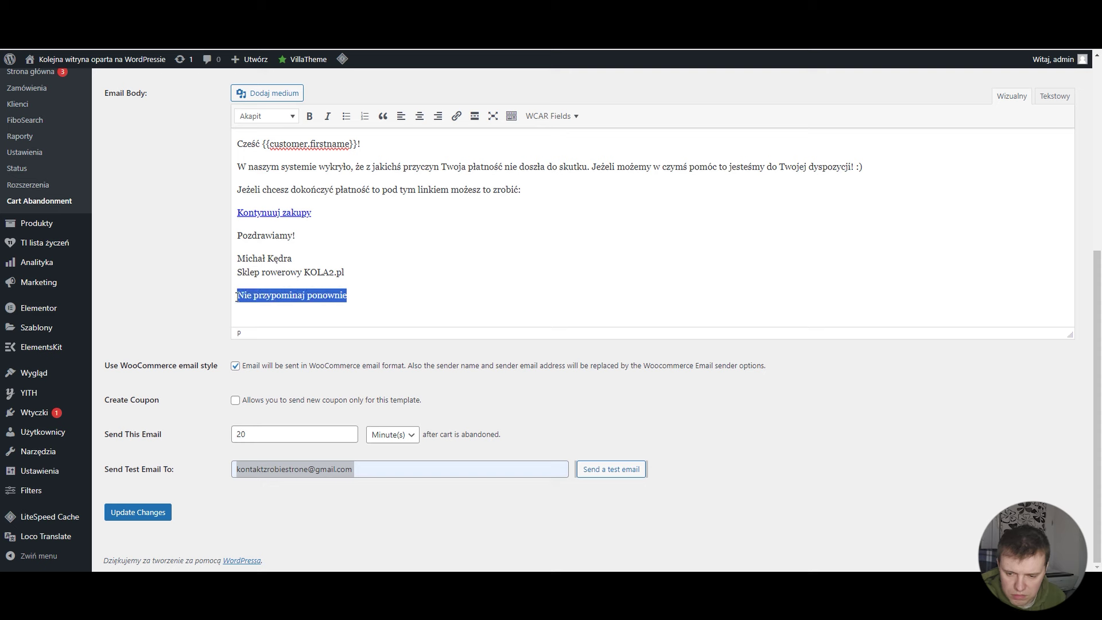
left_click(567, 115)
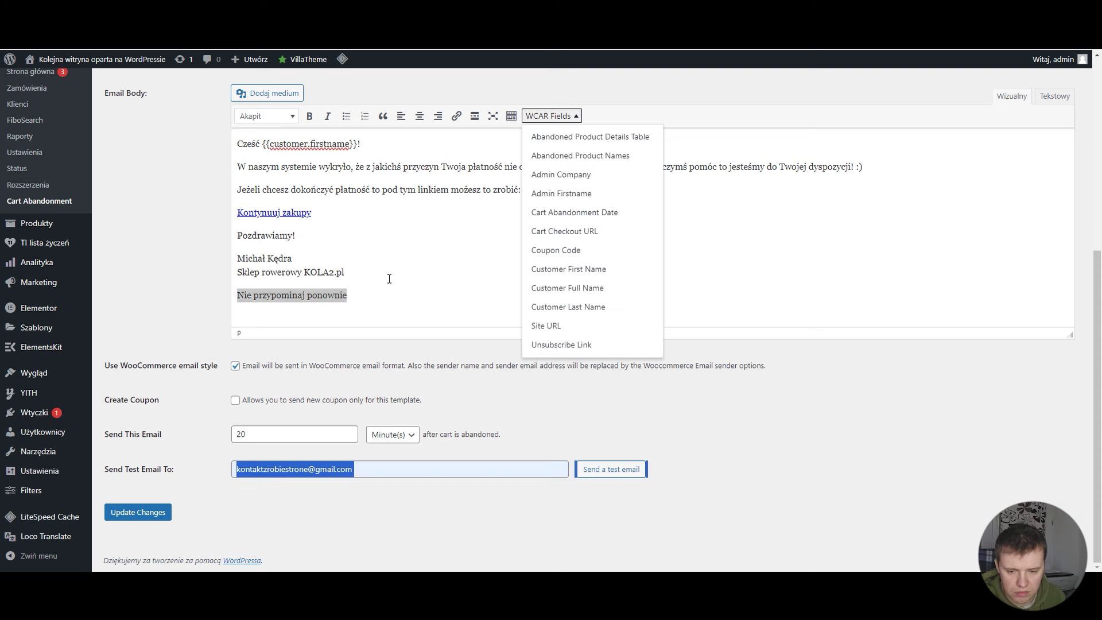
left_click(443, 285)
left_click(553, 117)
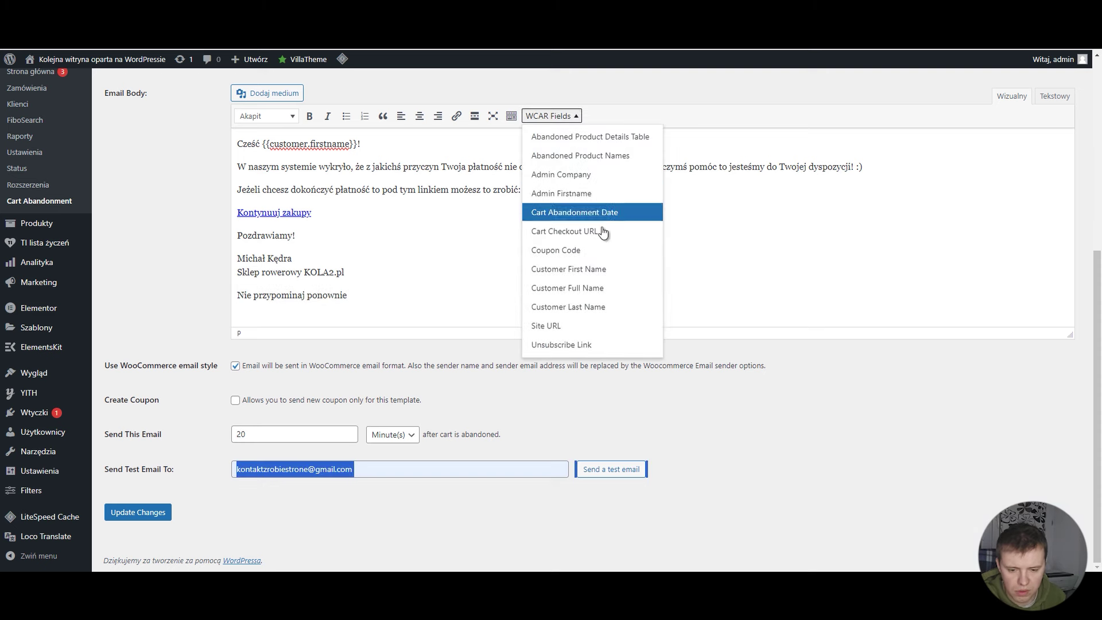
left_click(591, 345)
left_click_drag(430, 295, 236, 295)
key("BackSpace")
Step: Link 'Nie przypominaj ponownie' to {{cart.unsubscribe}} and save with Update Changes
left_click(456, 116)
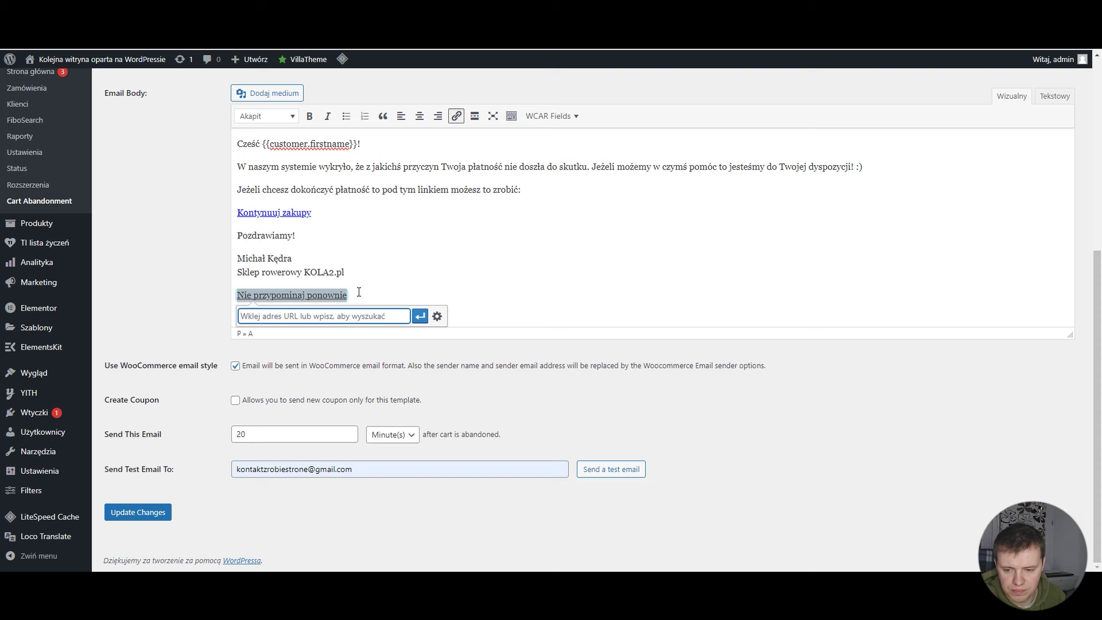
key("ctrl+v")
left_click(430, 315)
left_click(402, 297)
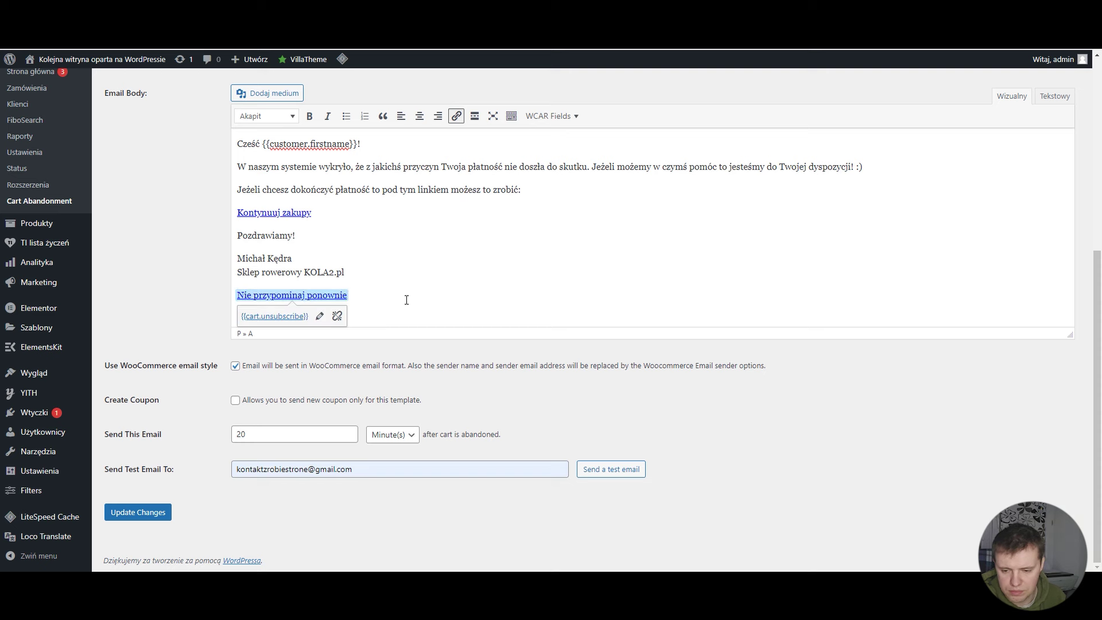
left_click(139, 519)
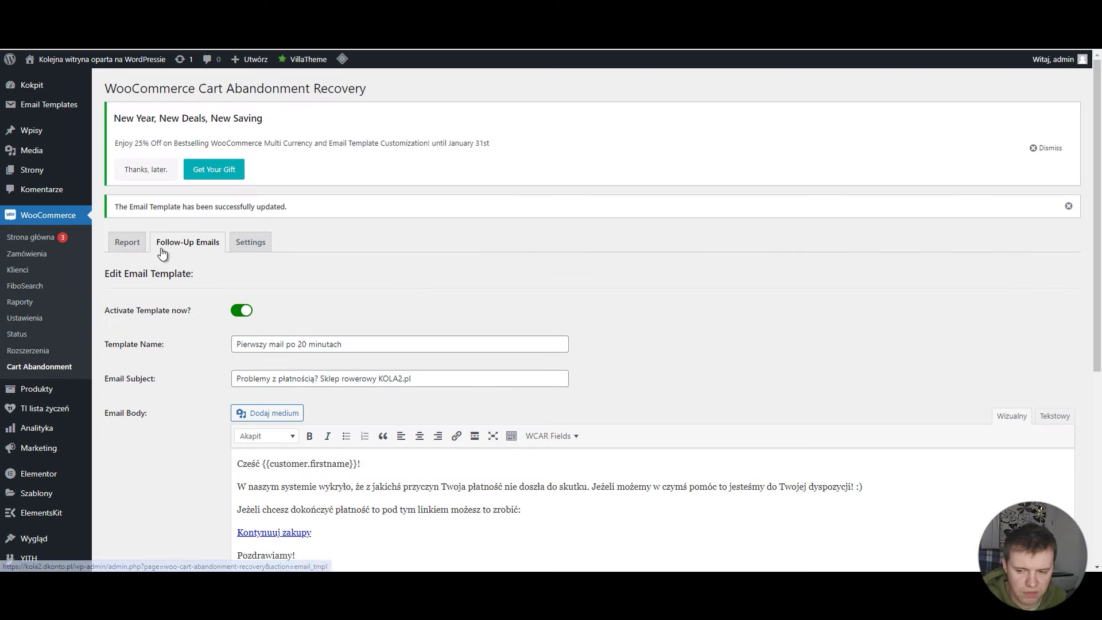
scroll(340, 240, "down", 1)
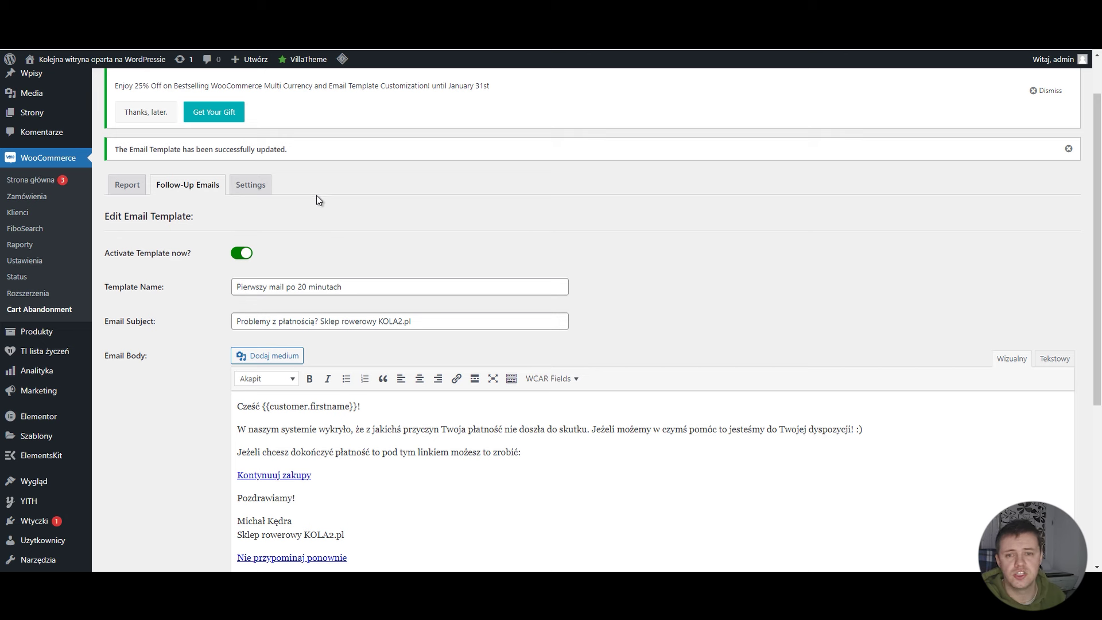